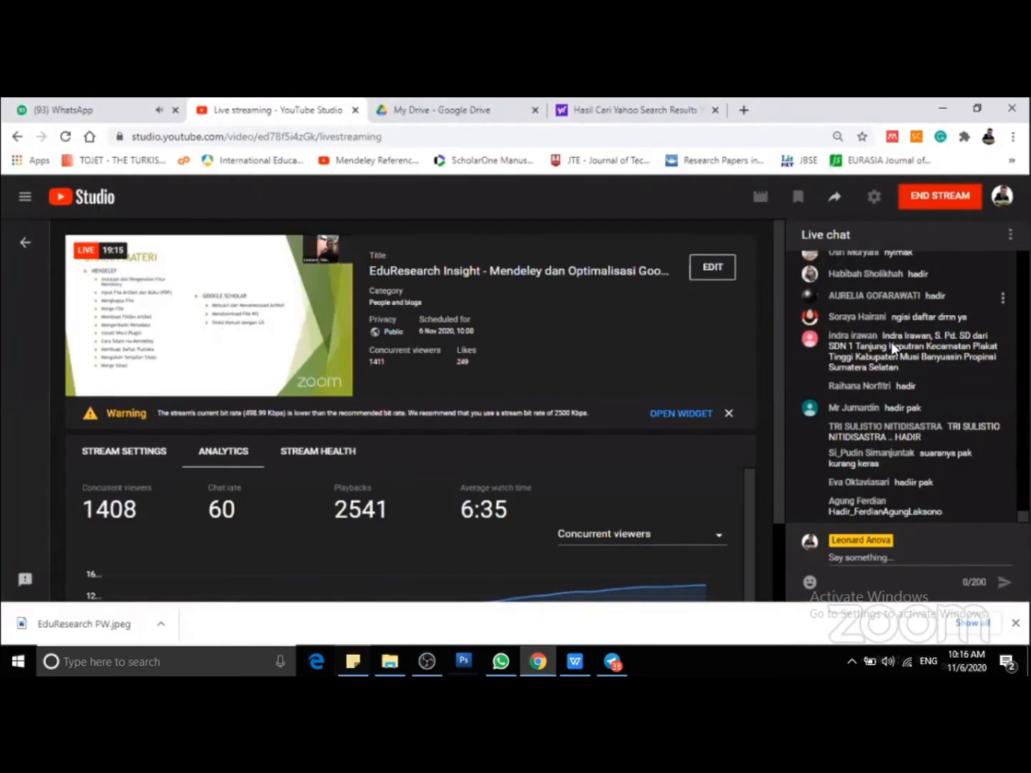
Post the copied Google Drive material link in the stream's live chat and return to the newest messages.
scroll(891, 343, up, 5)
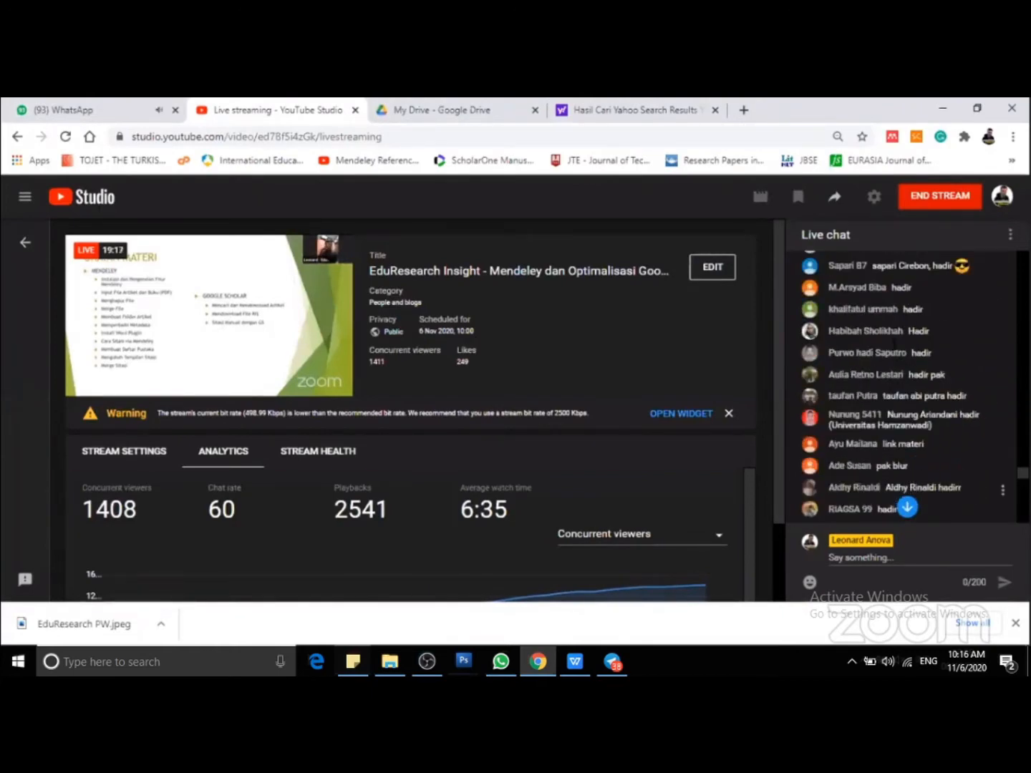
scroll(890, 341, up, 5)
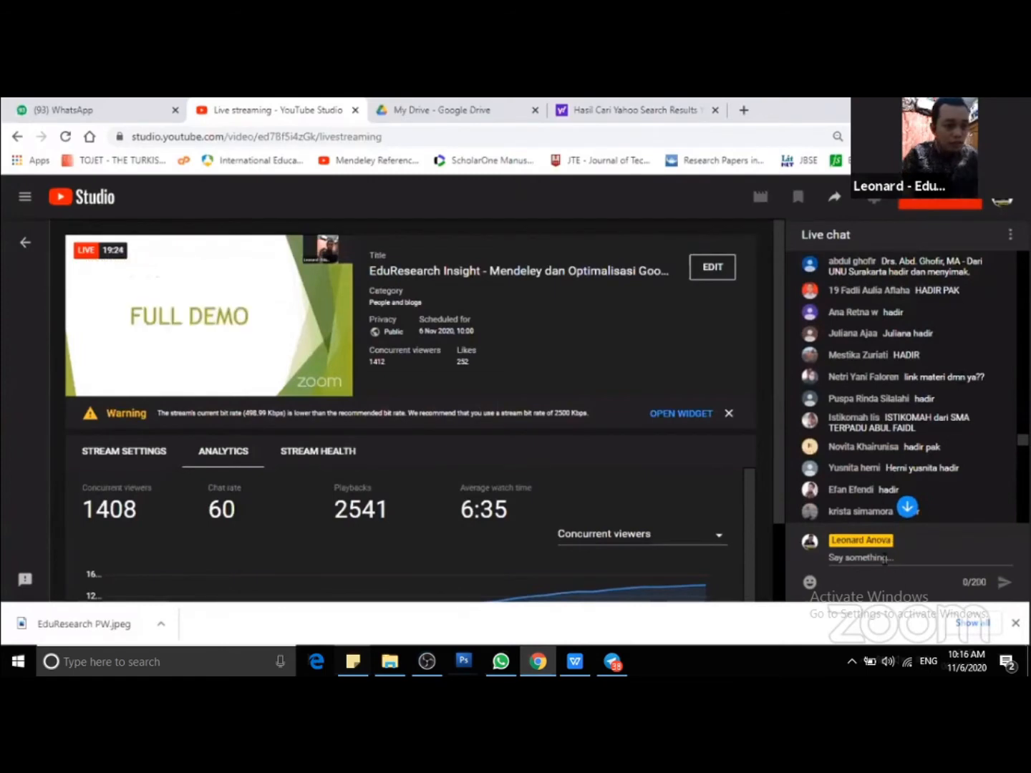
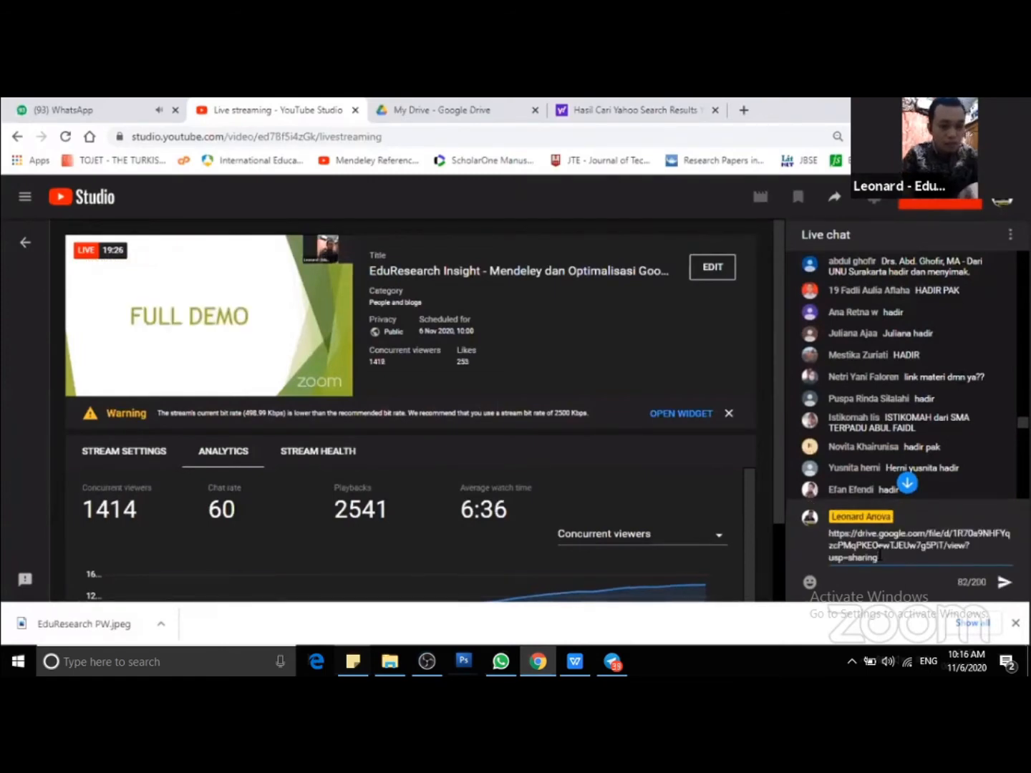
key(Return)
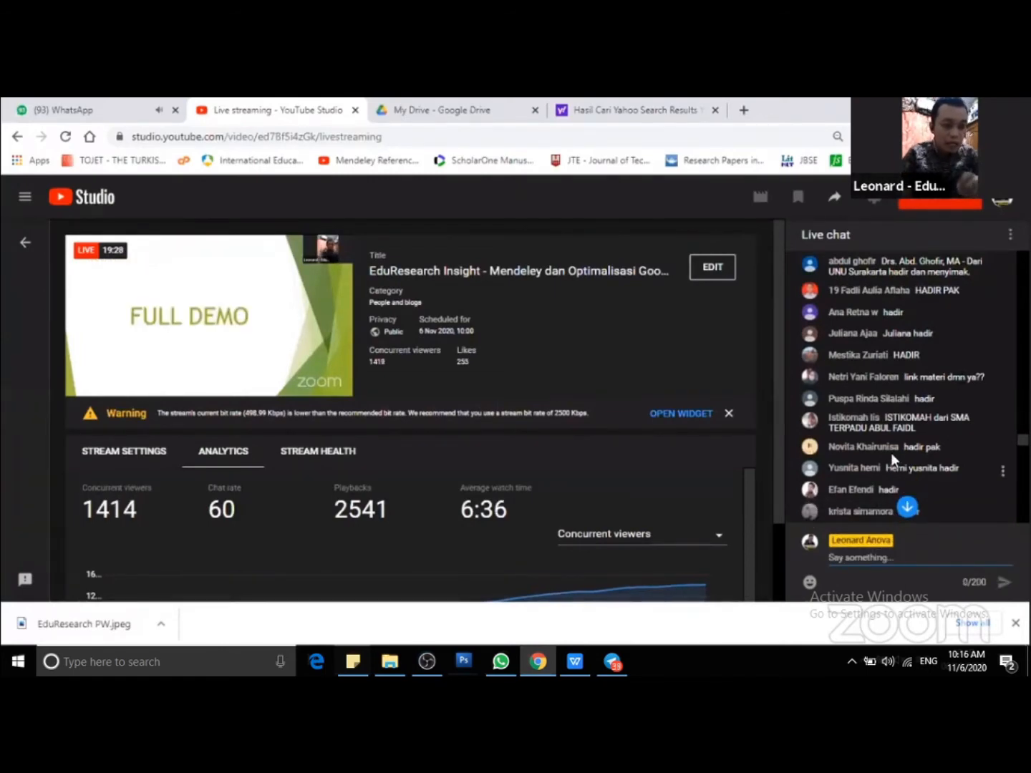
scroll(894, 445, down, 1)
click(907, 508)
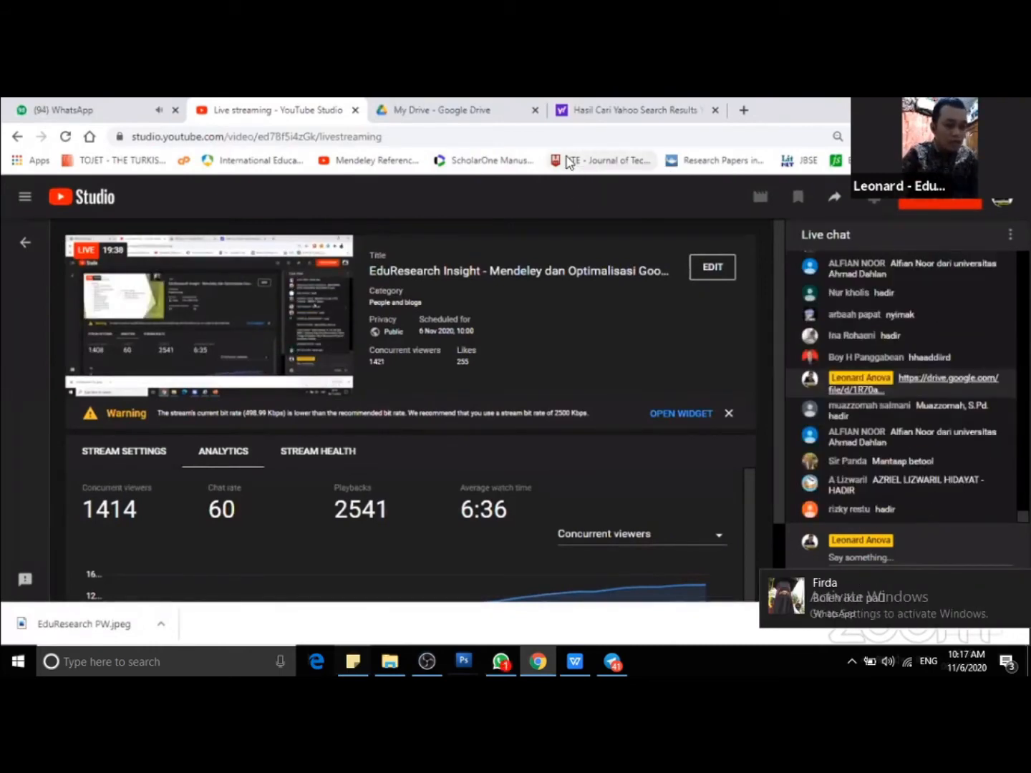
Open scholar.google.com in the browser tab that holds the Yahoo search results.
key(super+d)
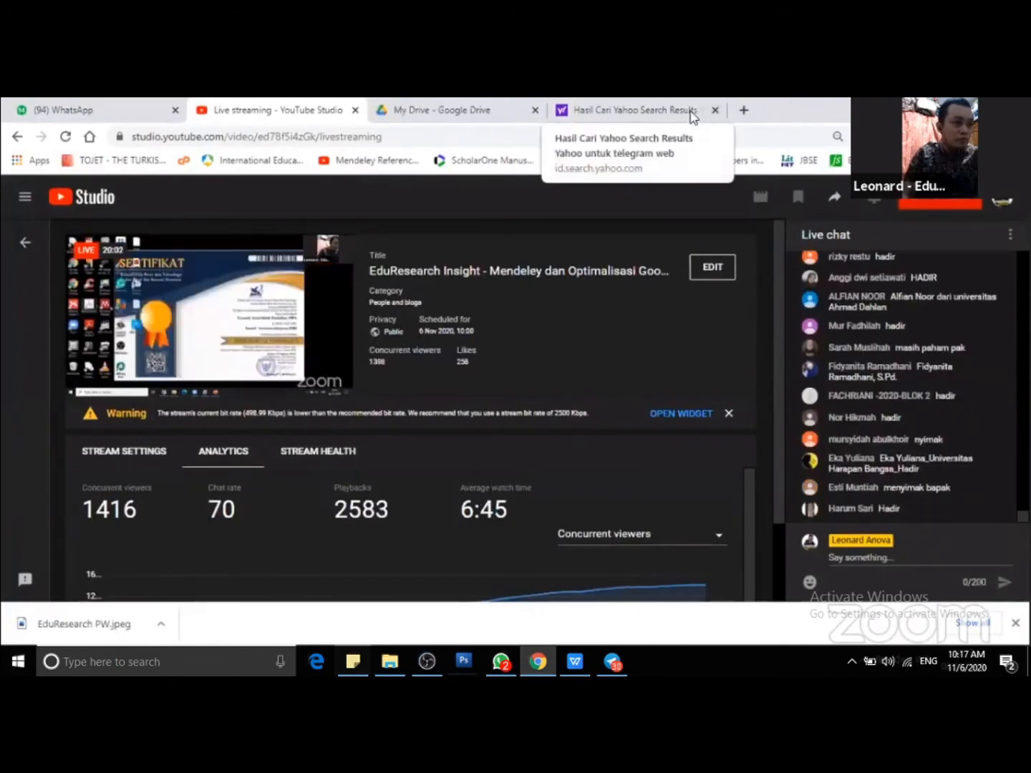
click(634, 111)
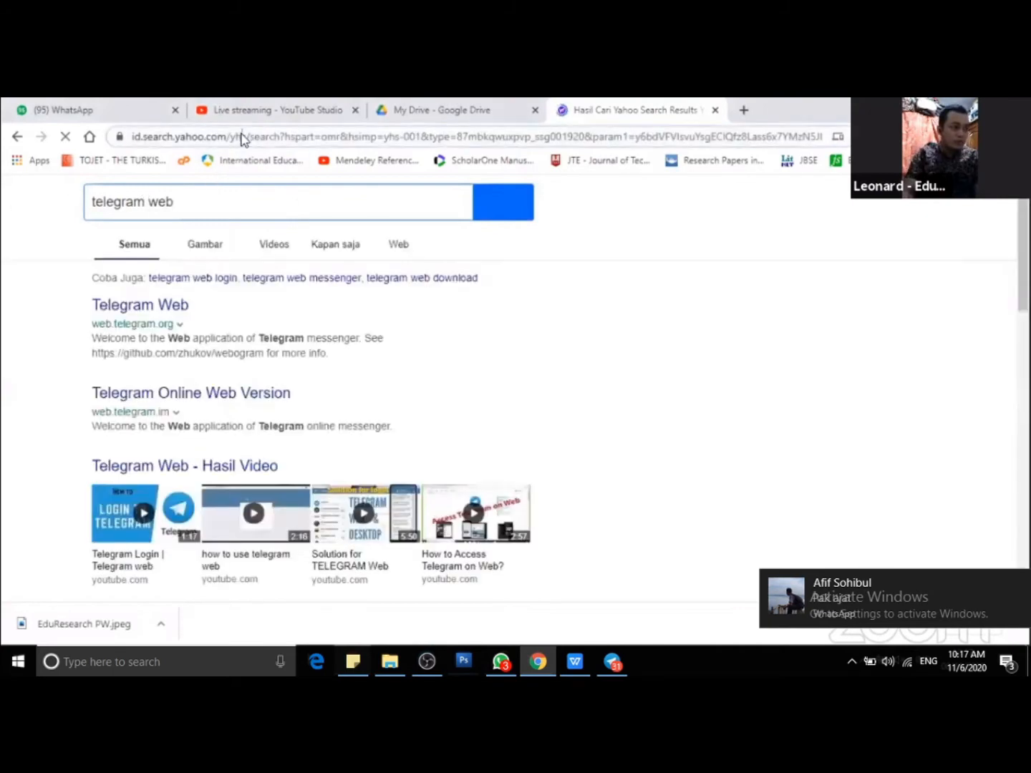
click(241, 137)
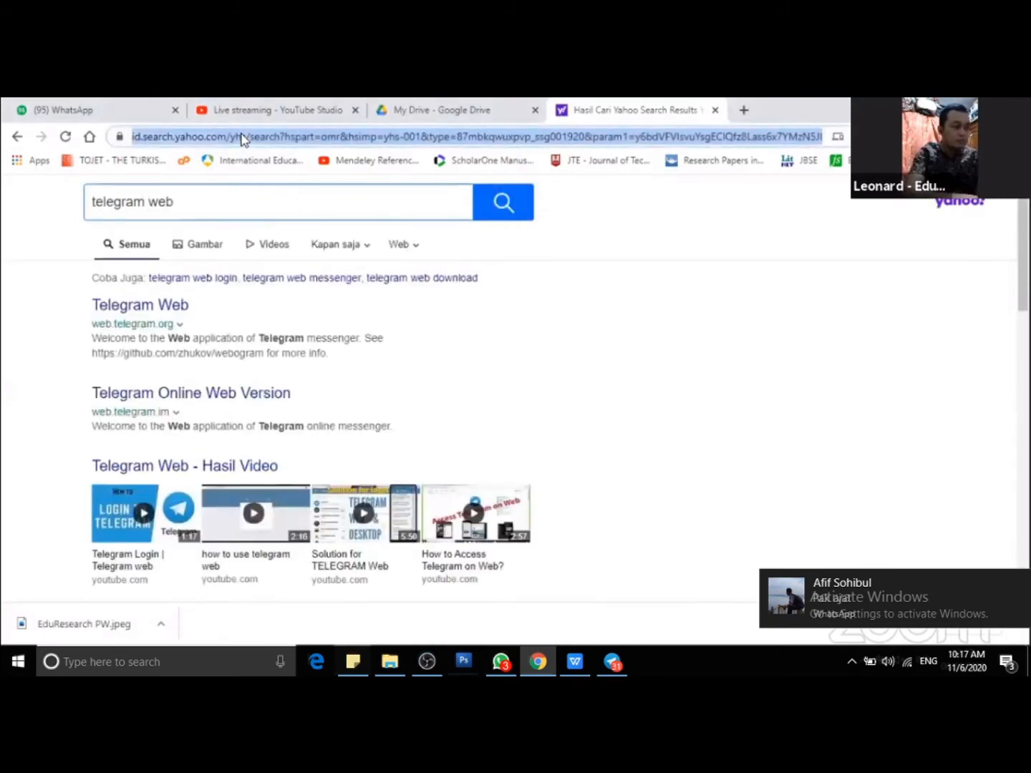
text(scholar)
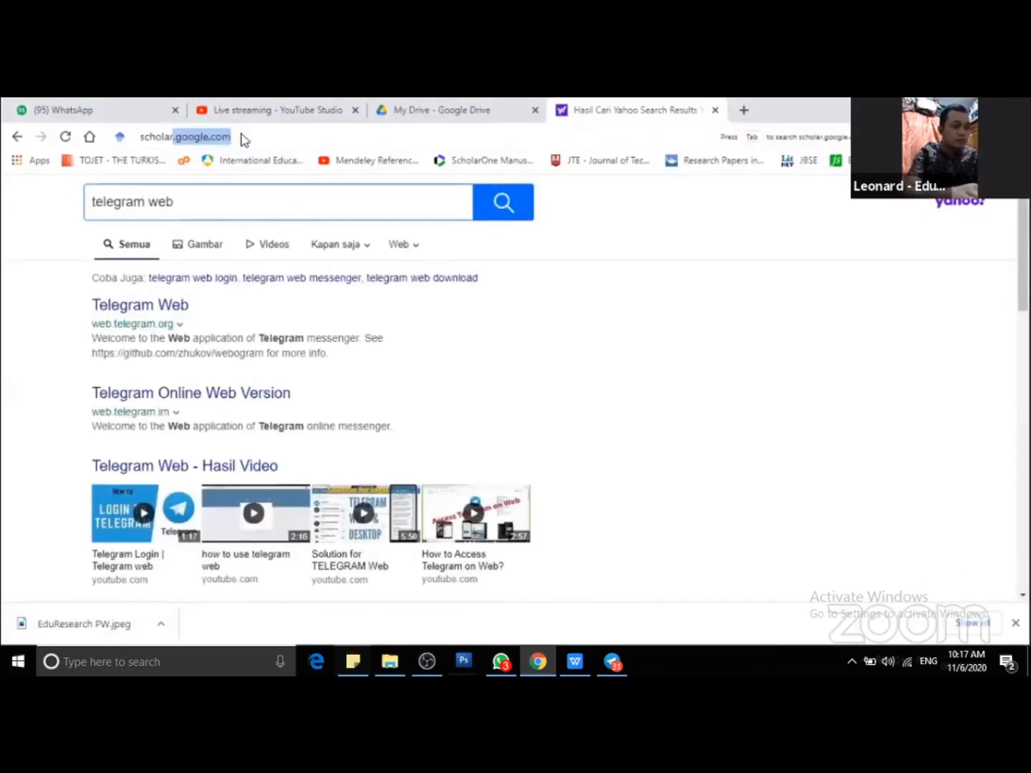
key(Return)
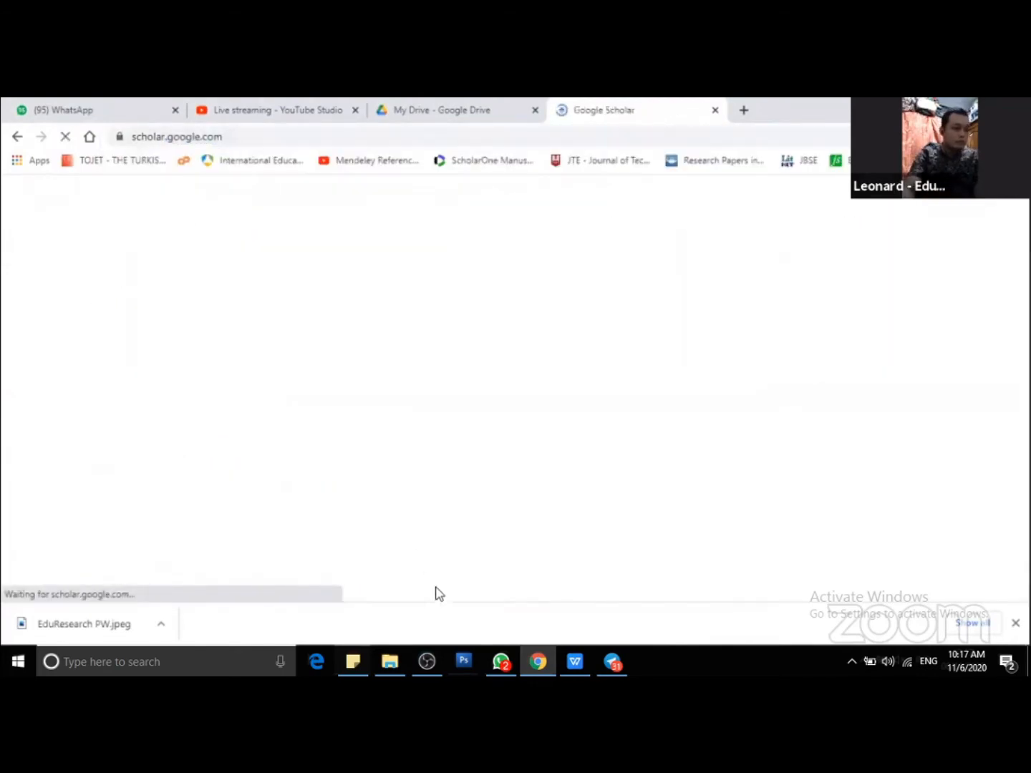
Close the separate EduResearch Insight browser window.
mouse_move(501, 661)
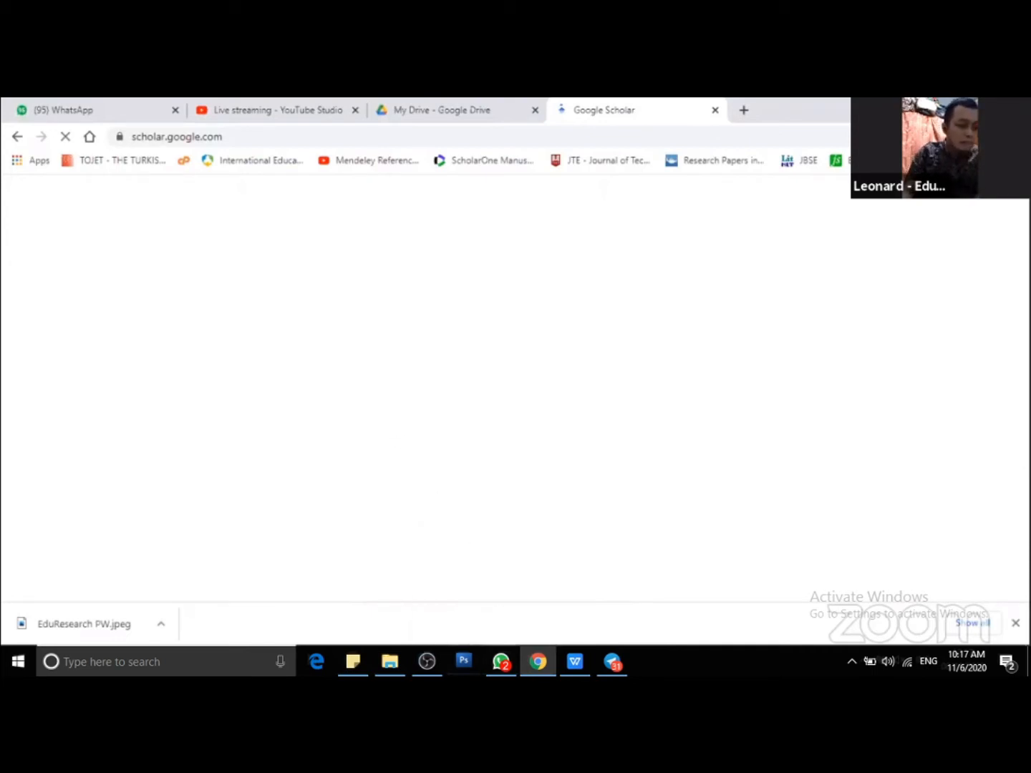
mouse_move(526, 642)
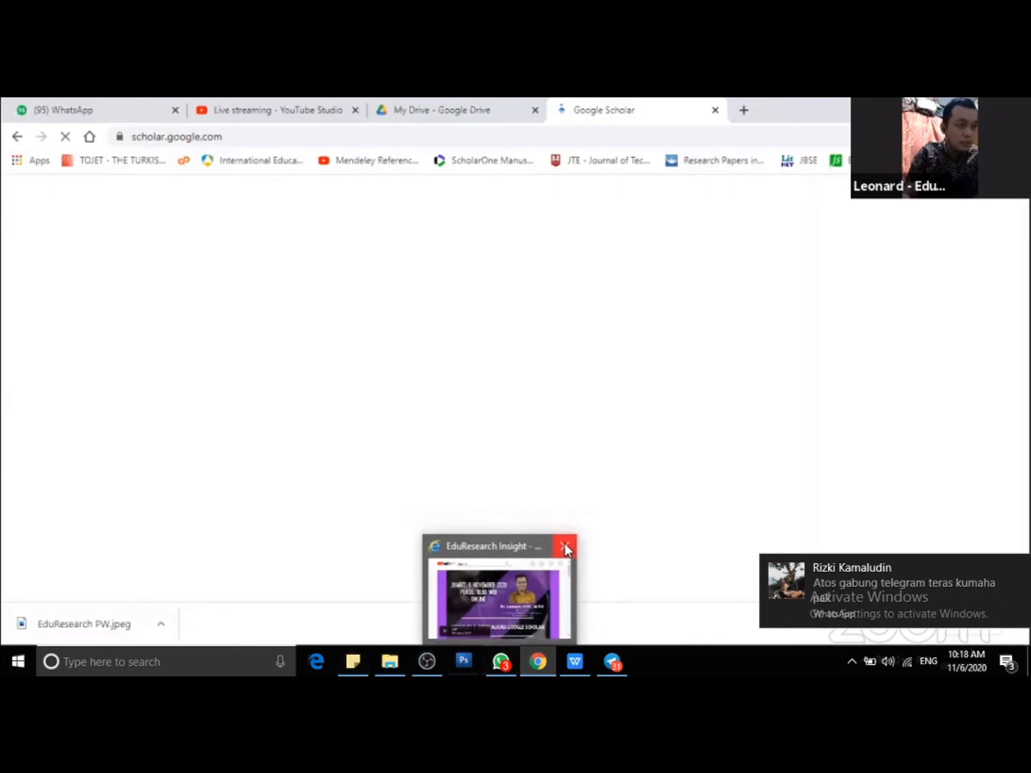
click(564, 545)
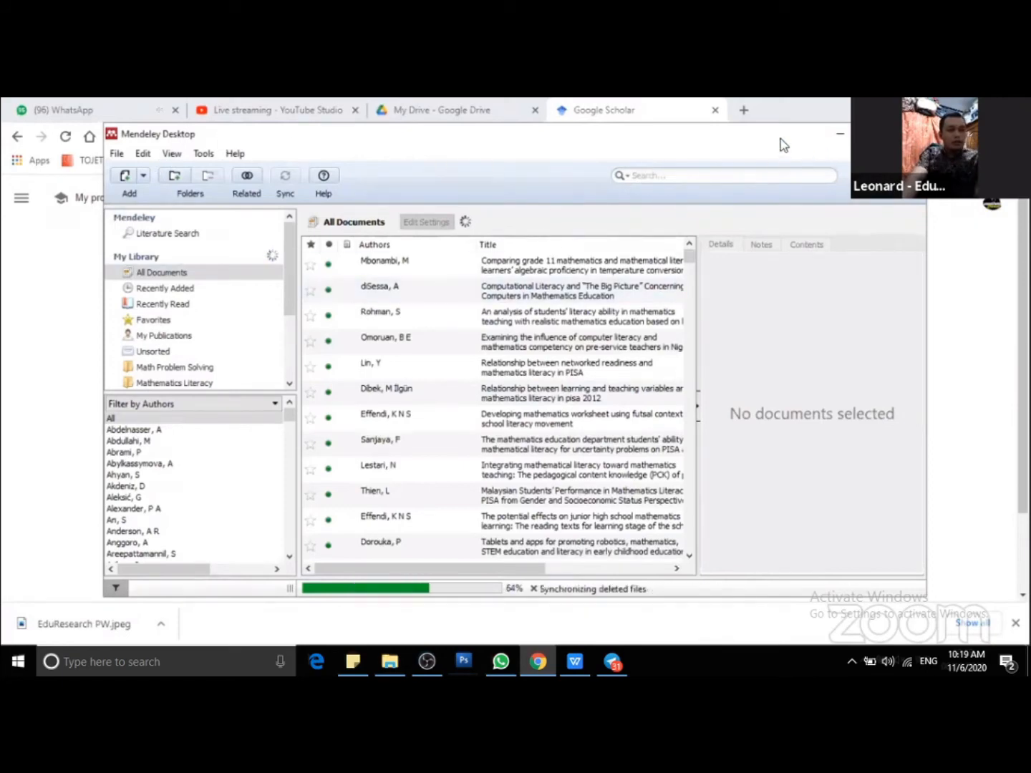
Maximize the Mendeley Desktop window and close the WhatsApp, Telegram and WPS Office windows.
drag(770, 141, 687, 171)
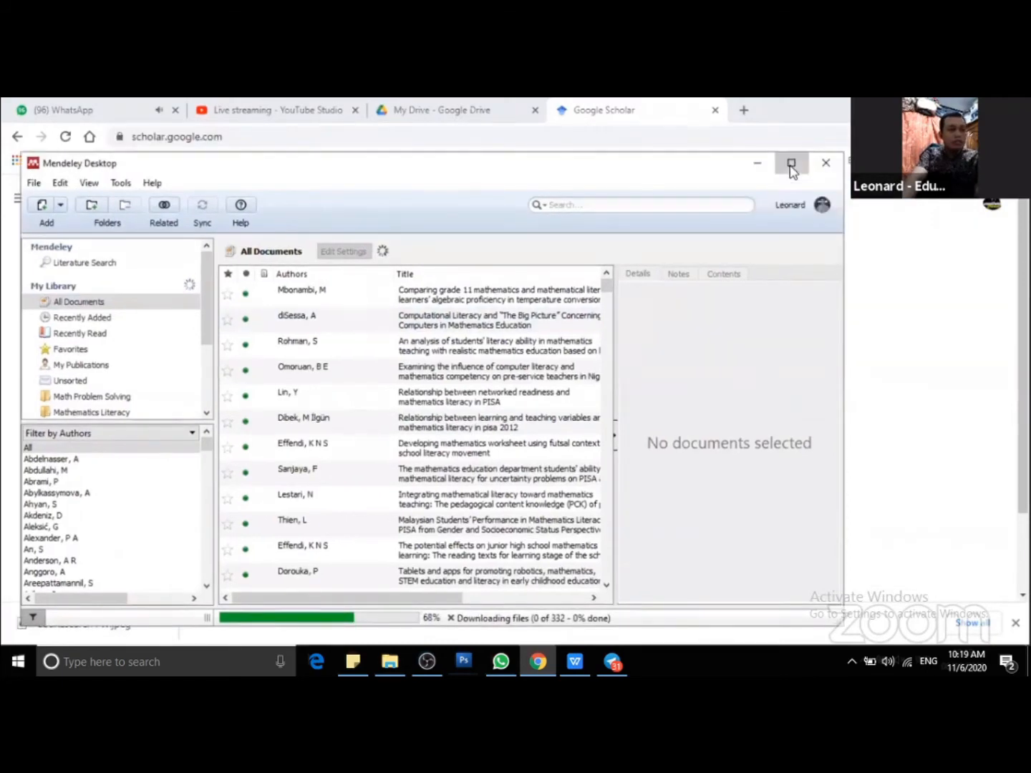
click(789, 164)
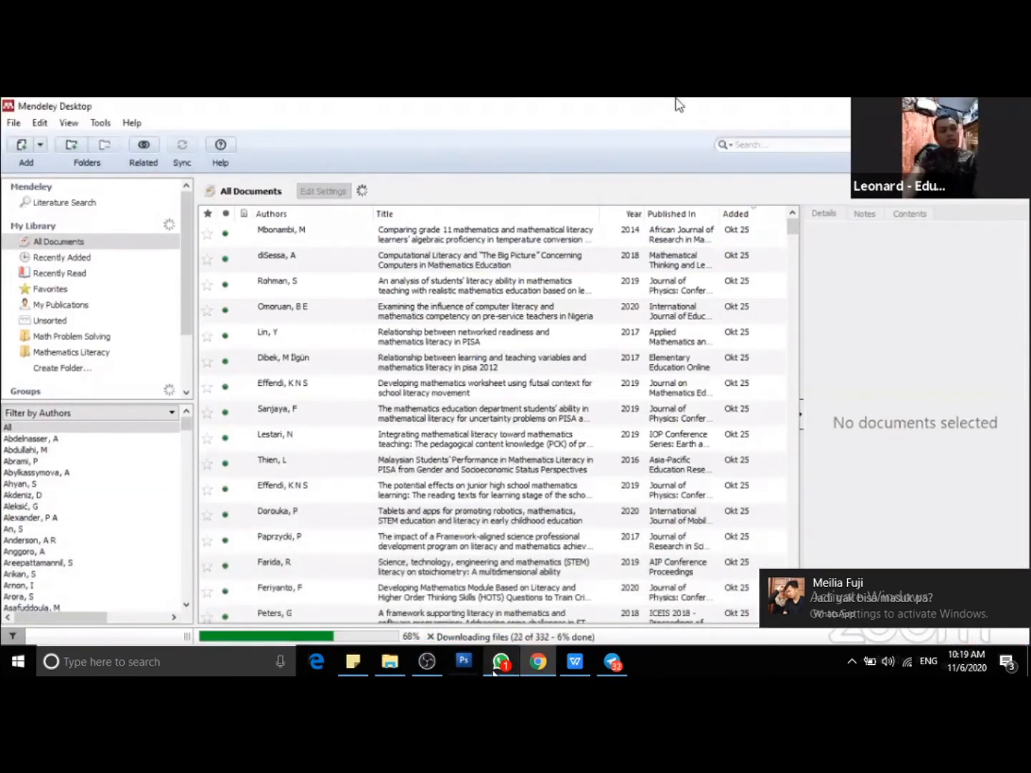
mouse_move(495, 668)
click(536, 549)
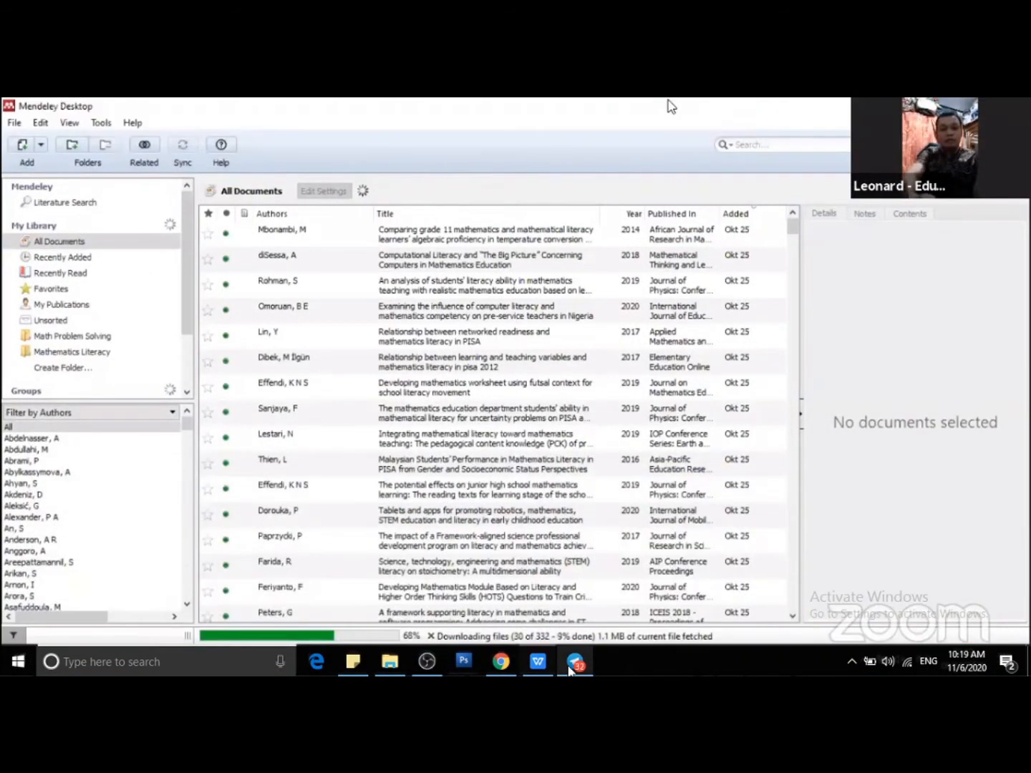
mouse_move(577, 659)
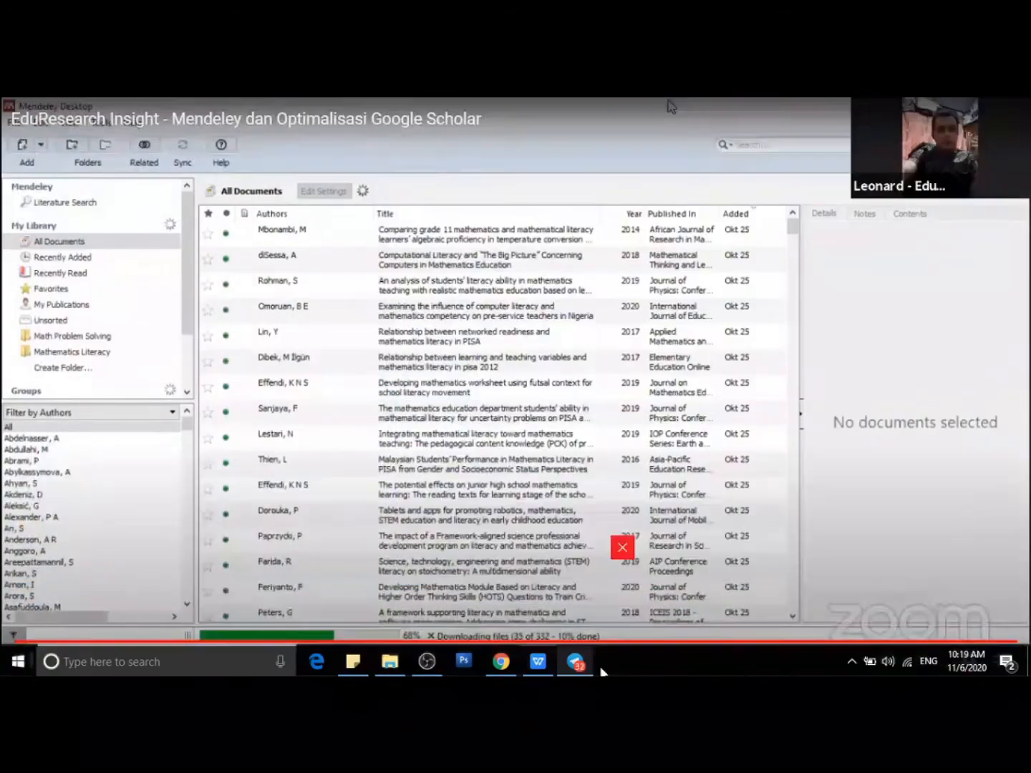
click(621, 548)
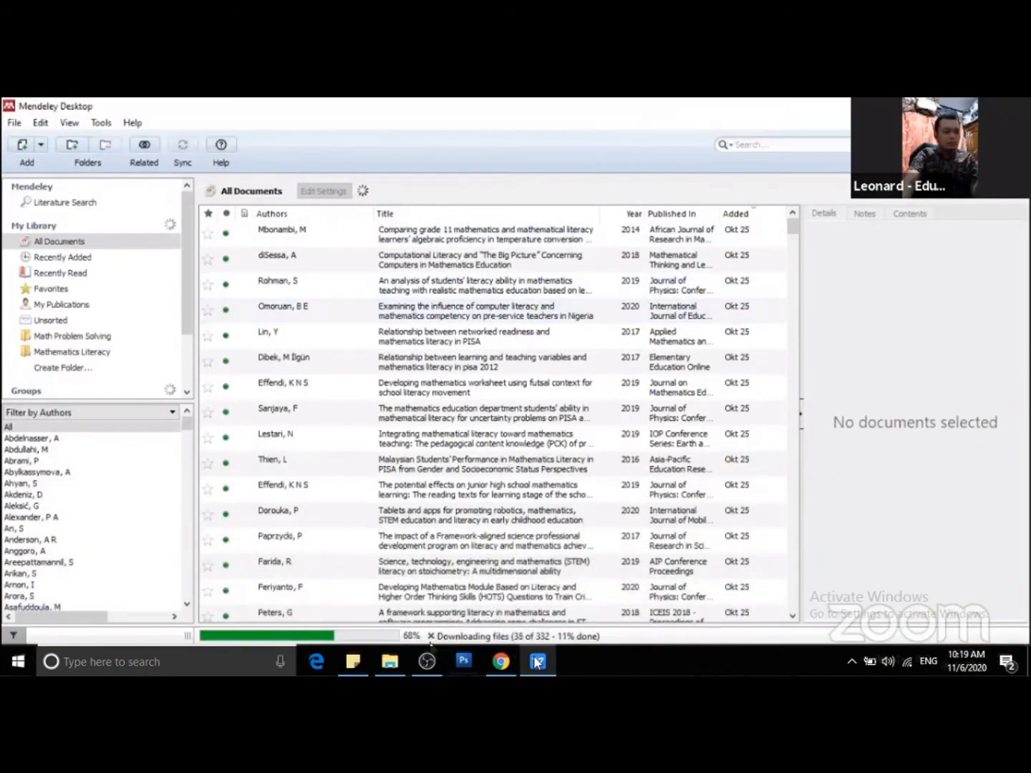
mouse_move(534, 654)
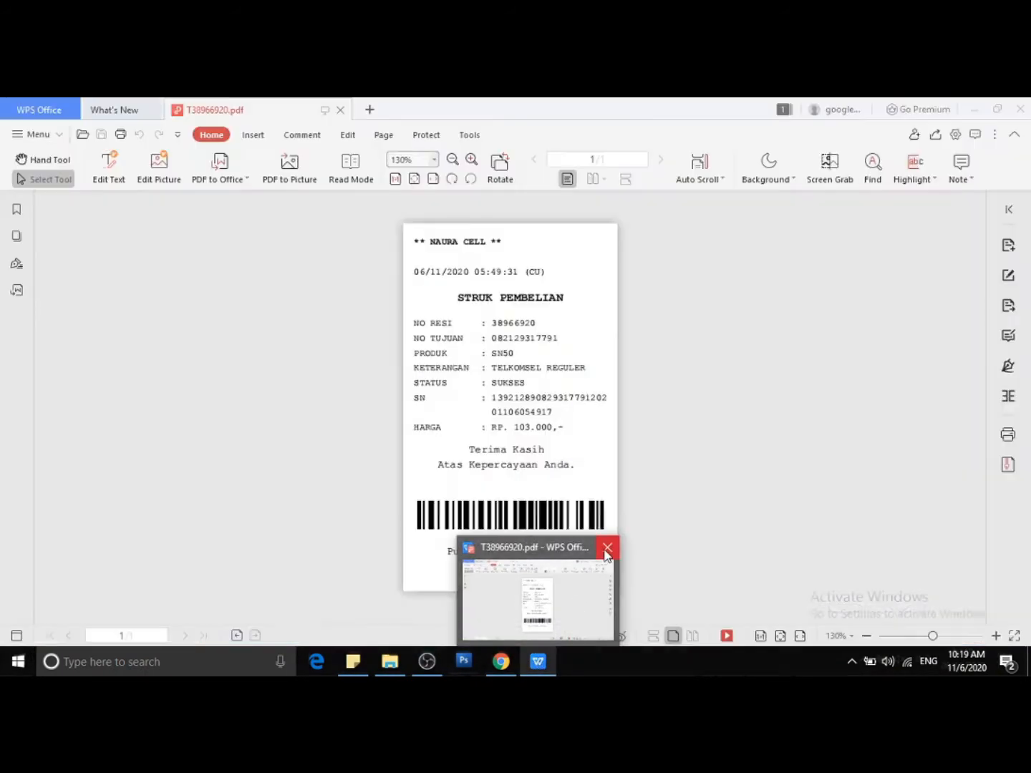
click(607, 549)
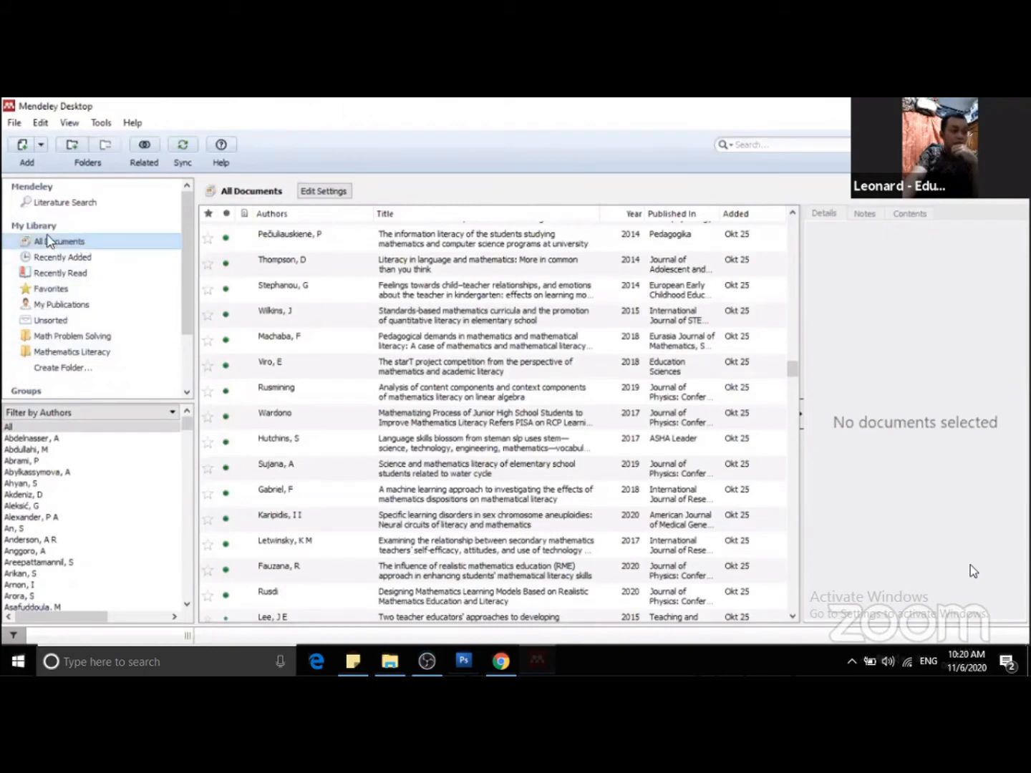
View the Recently Added, Recently Read, Favorites and My Publications collections of the Mendeley library.
click(74, 259)
click(74, 275)
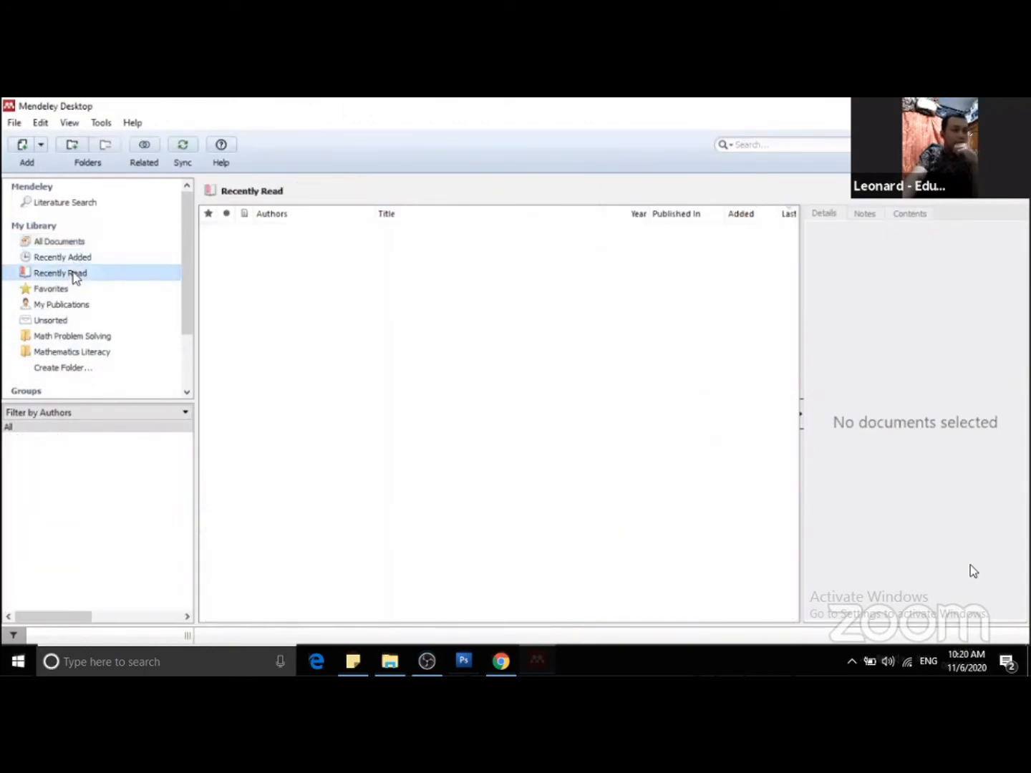
click(45, 294)
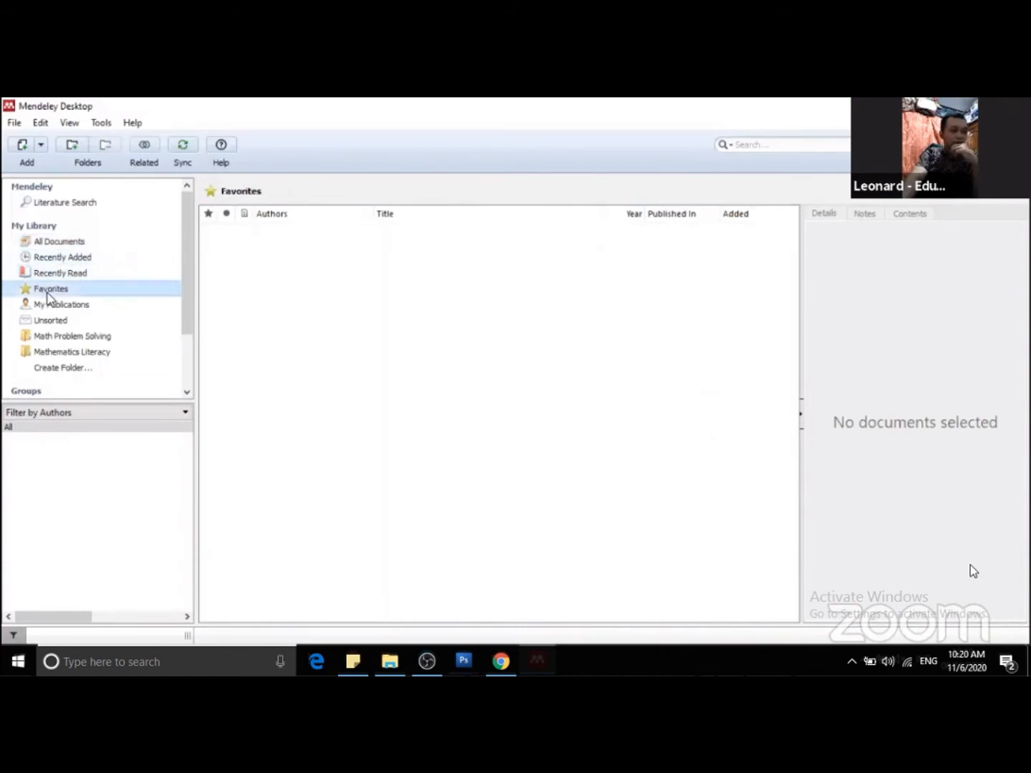
click(70, 305)
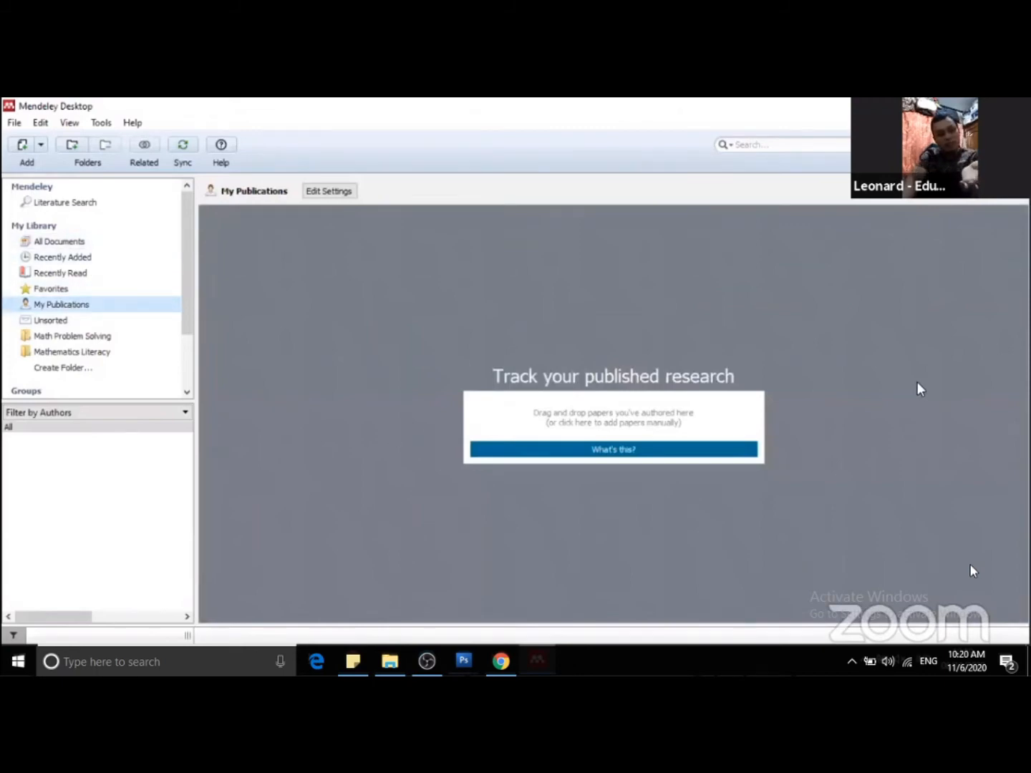
Show the Math Problem Solving folder and filter its documents by an author whose surname starts with H.
click(72, 338)
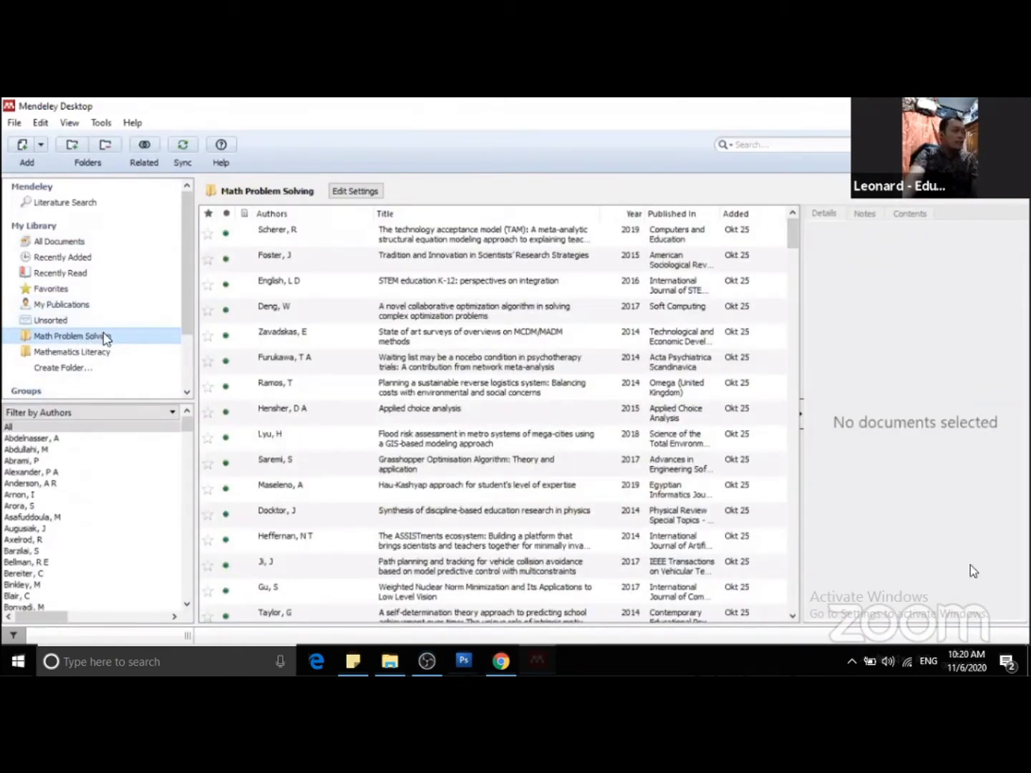
scroll(99, 460, down, 2)
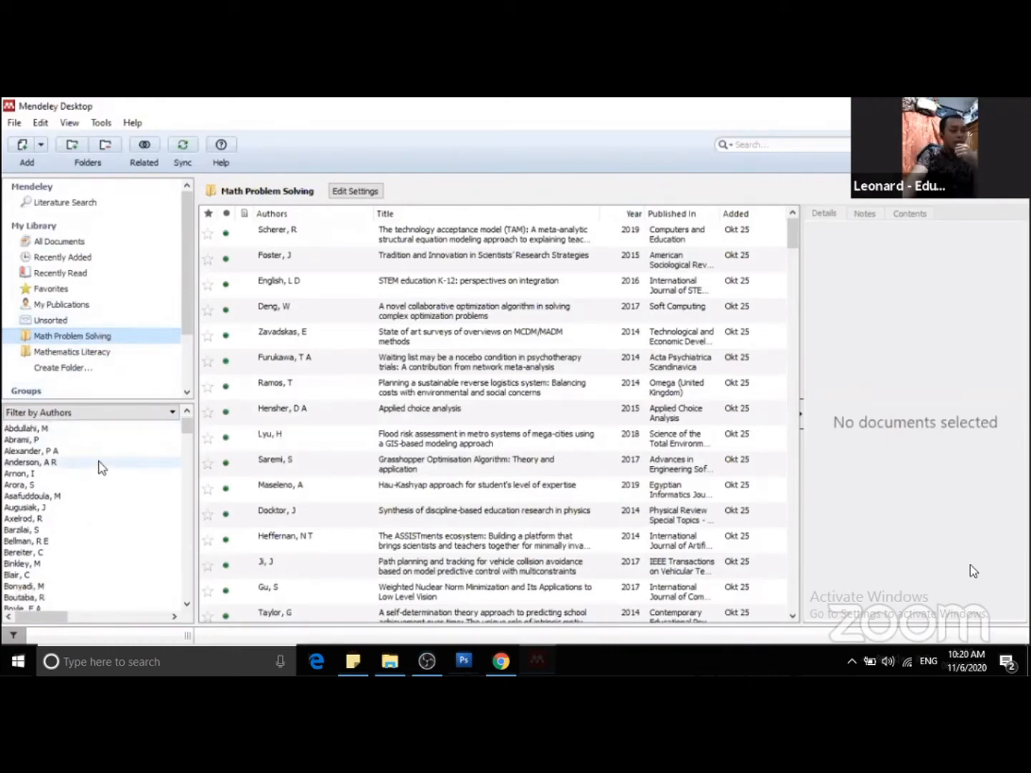
scroll(101, 469, down, 12)
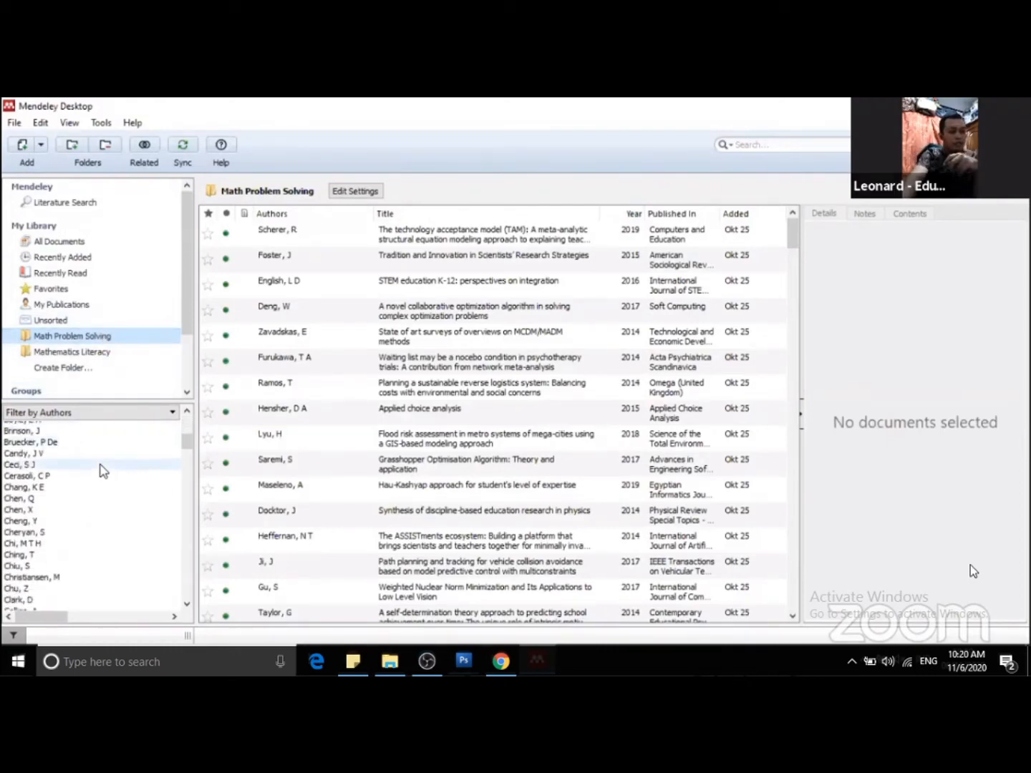
scroll(106, 474, down, 6)
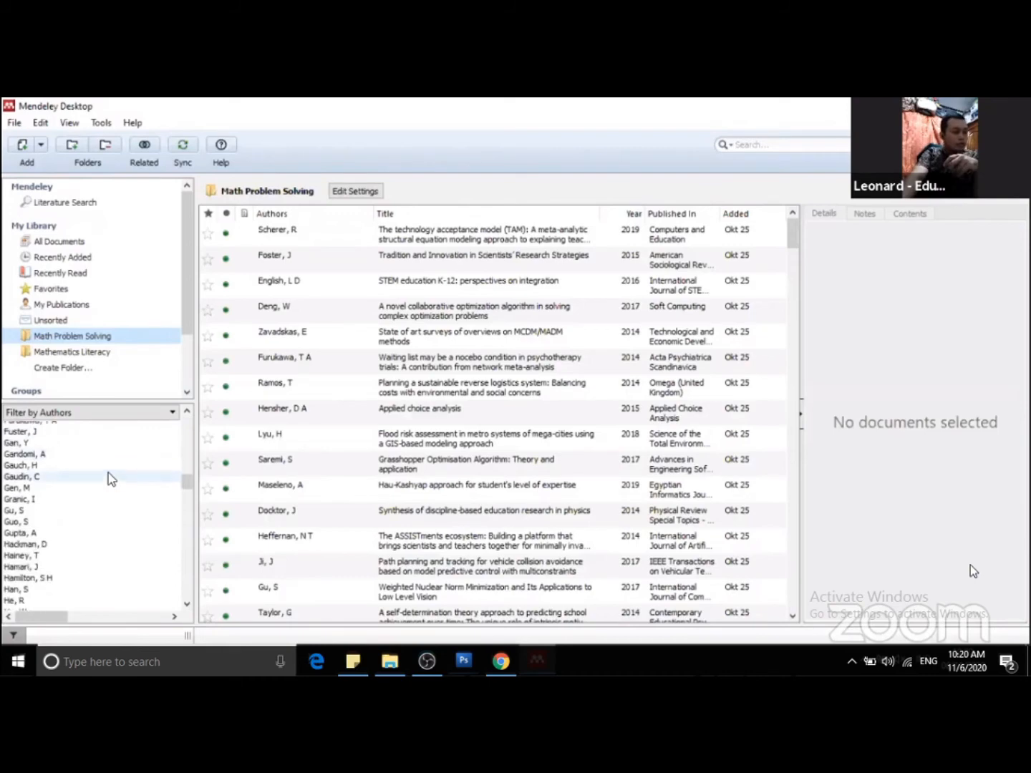
scroll(111, 479, down, 2)
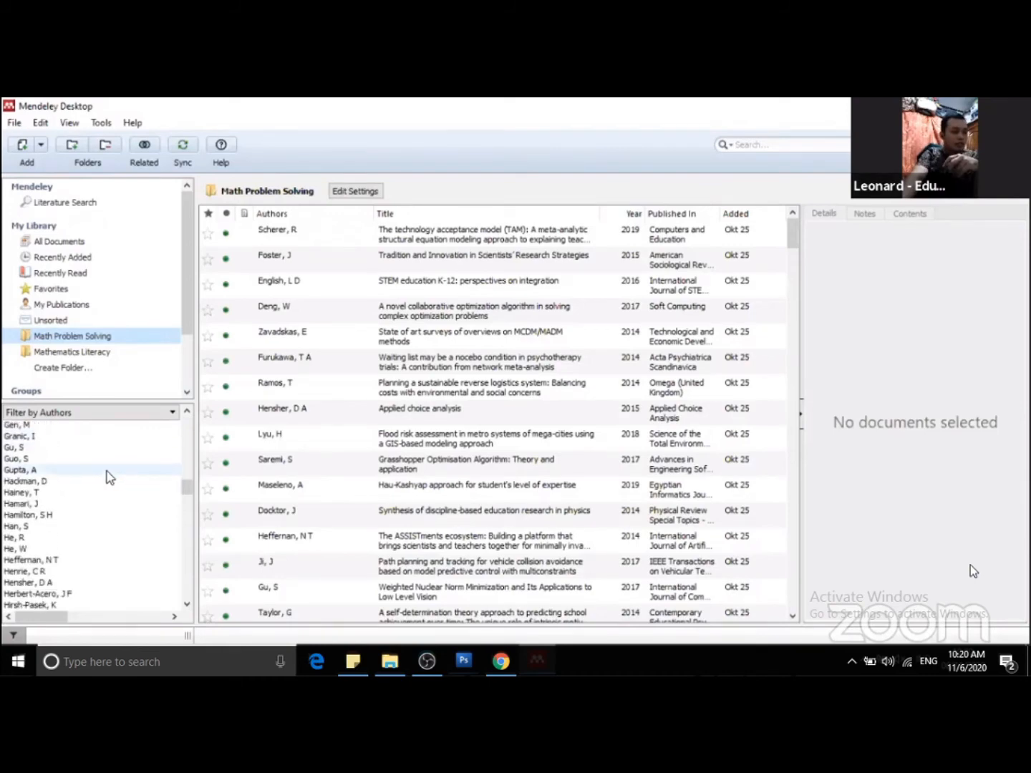
scroll(99, 481, down, 1)
click(43, 494)
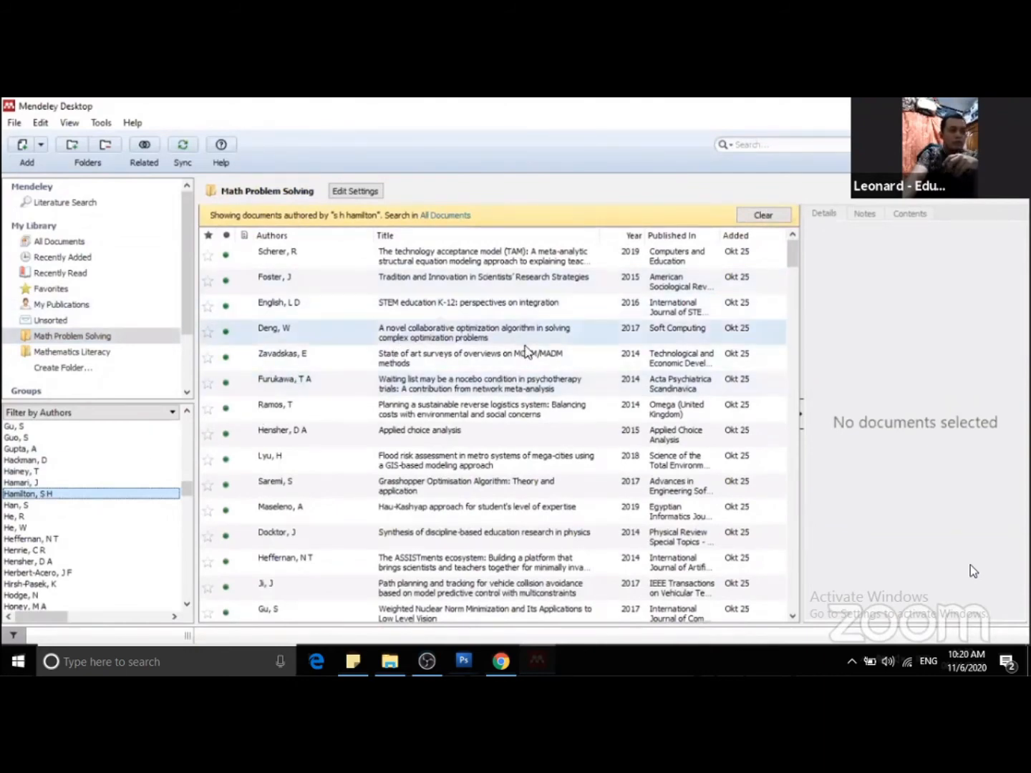
Switch to All Documents and filter the library by an author whose surname starts with F.
click(53, 242)
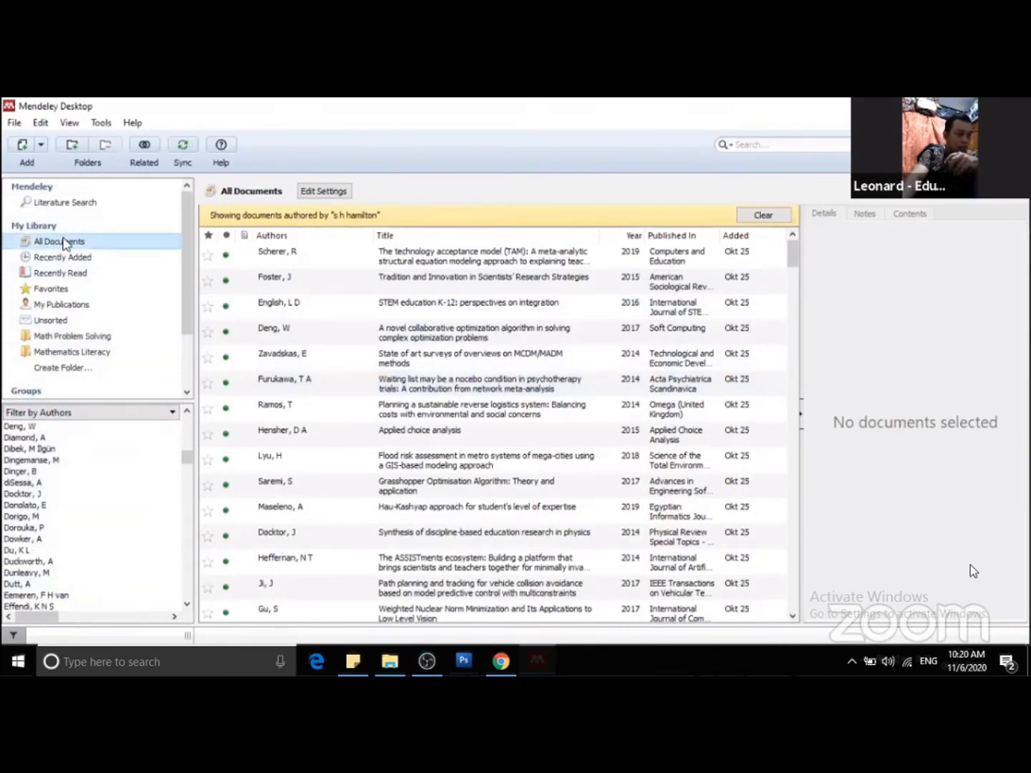
scroll(32, 559, down, 4)
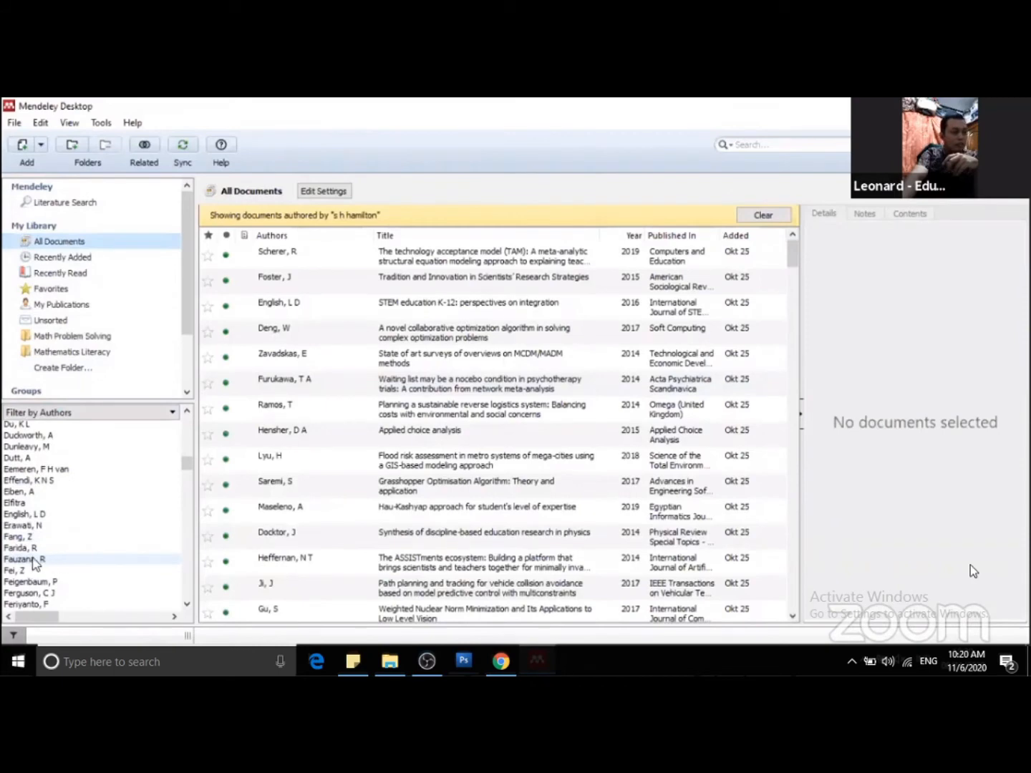
click(32, 559)
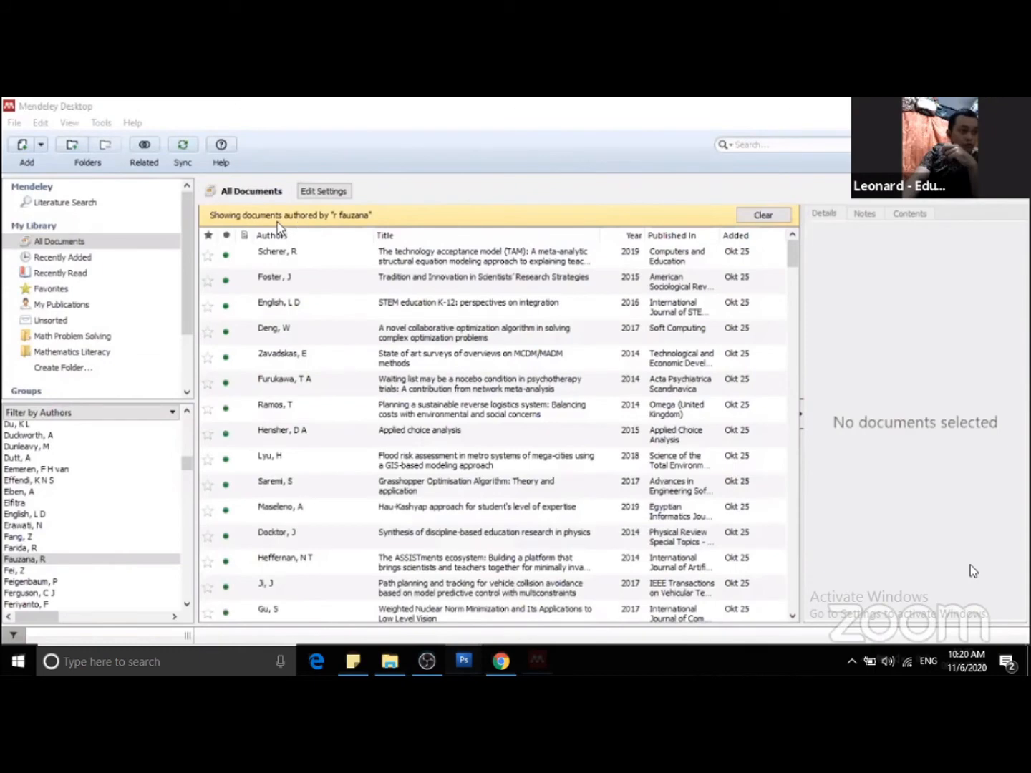
scroll(329, 369, down, 5)
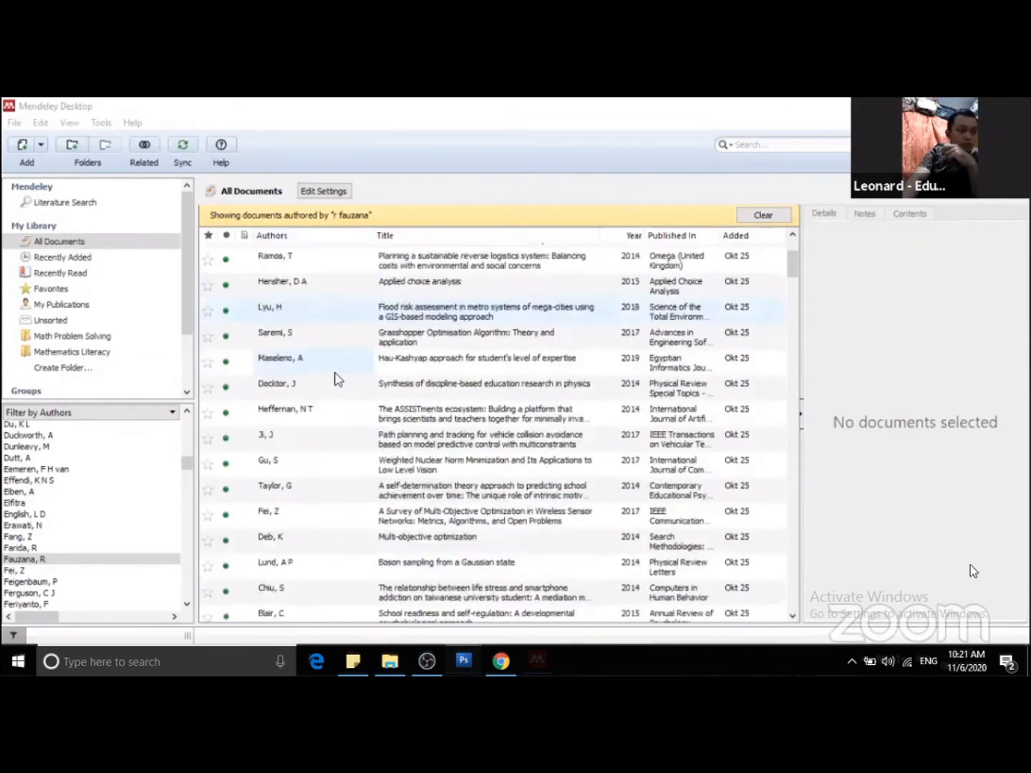
scroll(487, 396, down, 1)
scroll(486, 397, up, 5)
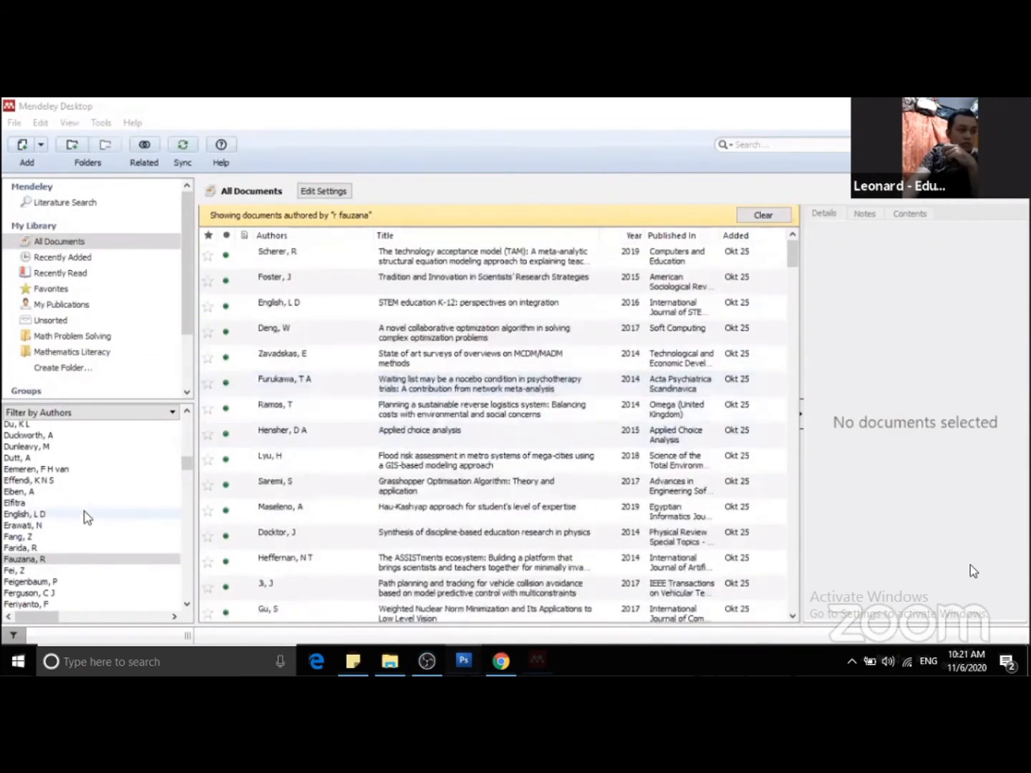
click(27, 561)
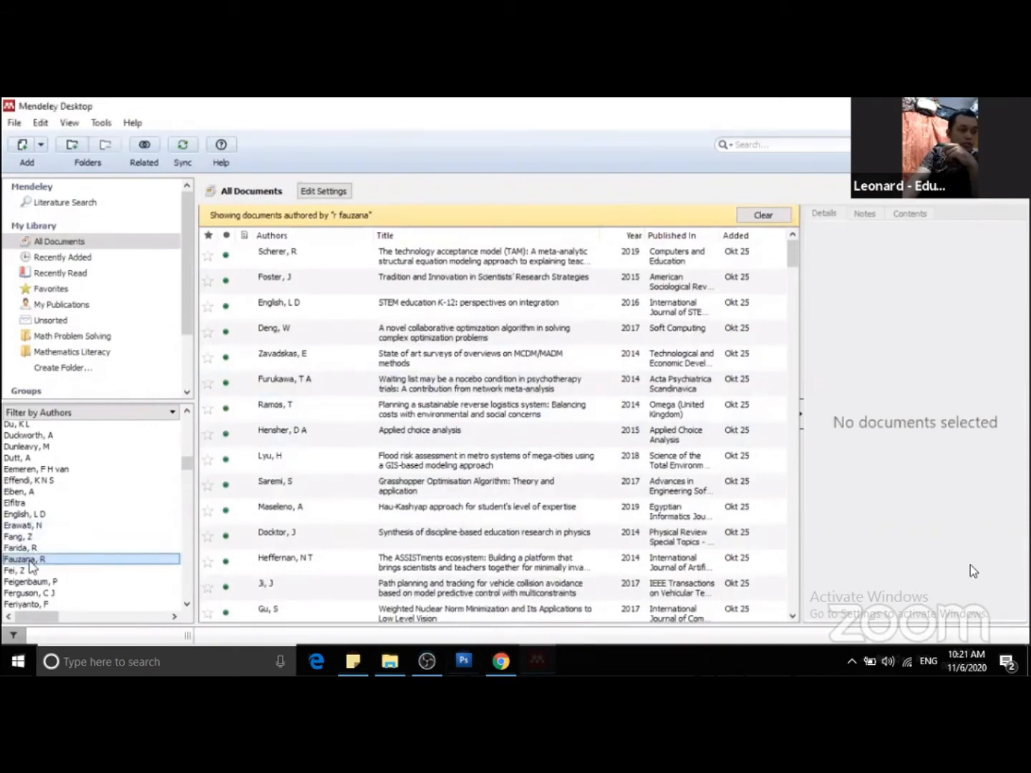
Clear the current author filter and filter All Documents by other authors whose surnames start with E and F.
click(764, 214)
click(29, 526)
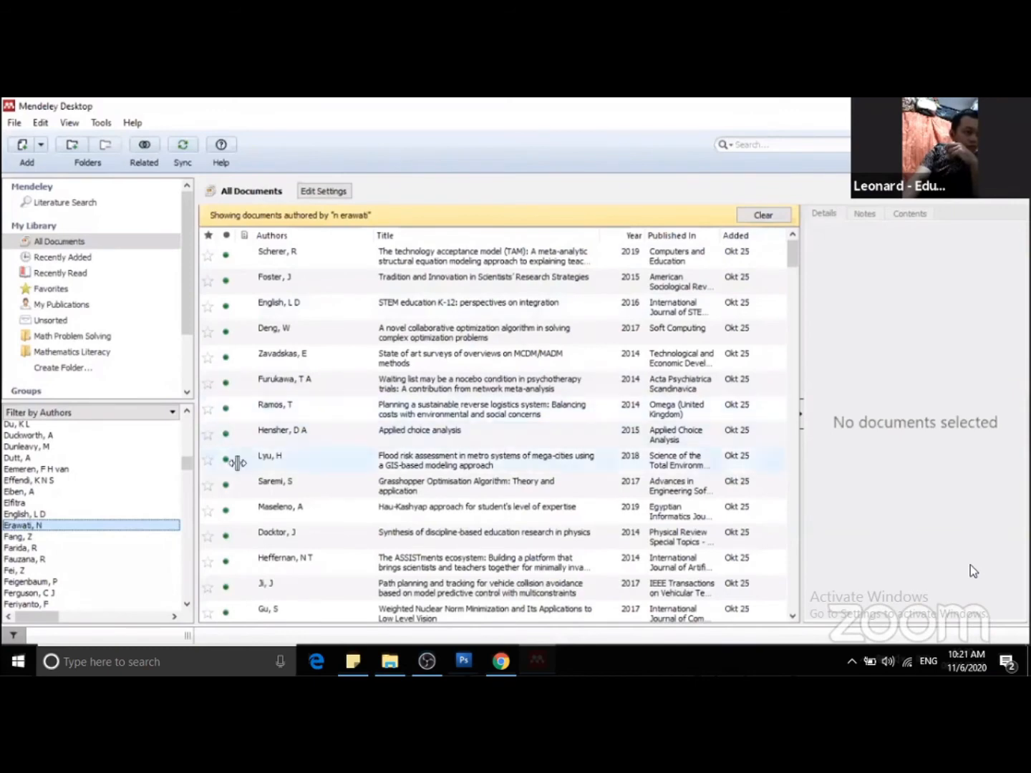
click(16, 537)
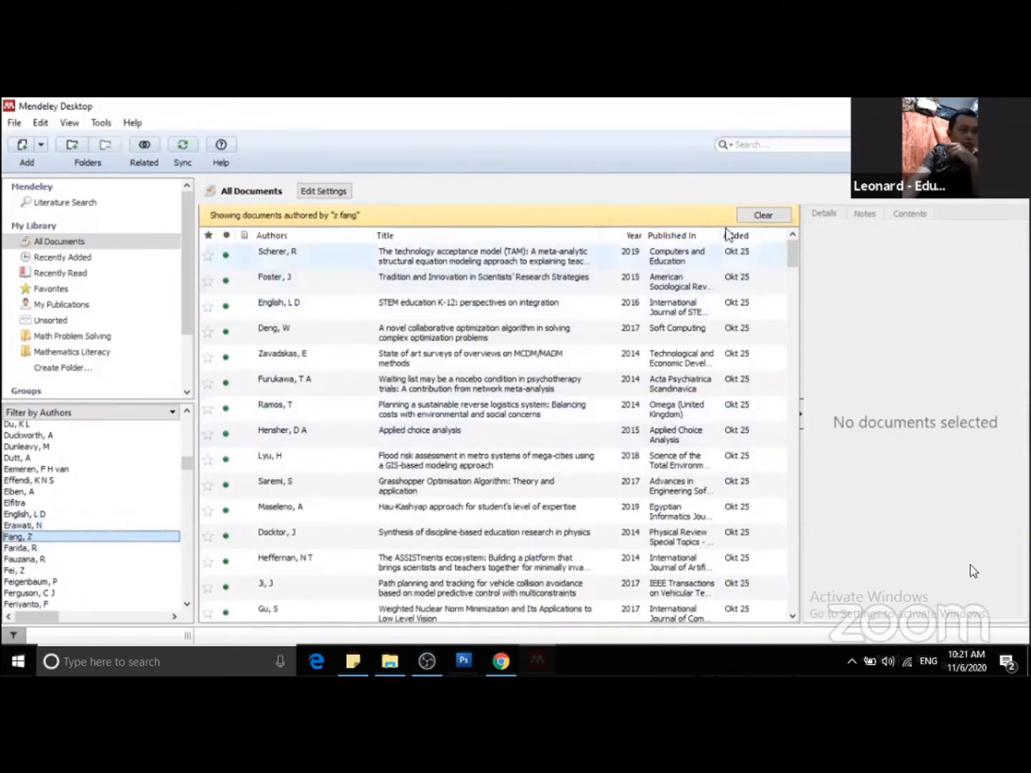
click(763, 217)
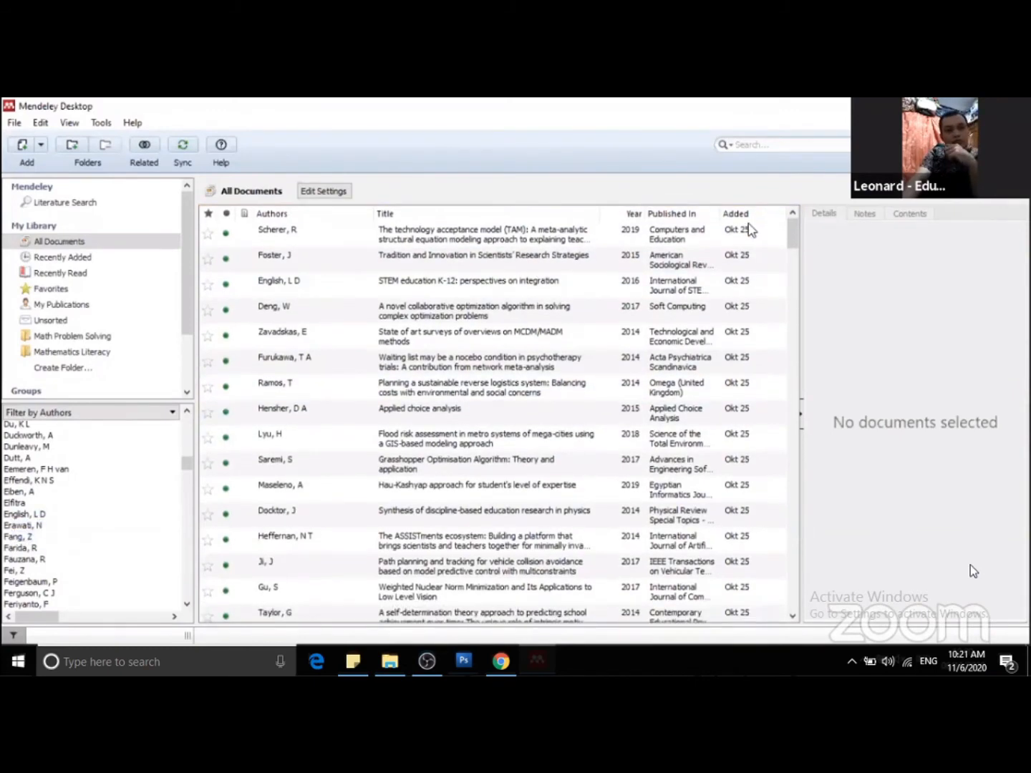
click(22, 514)
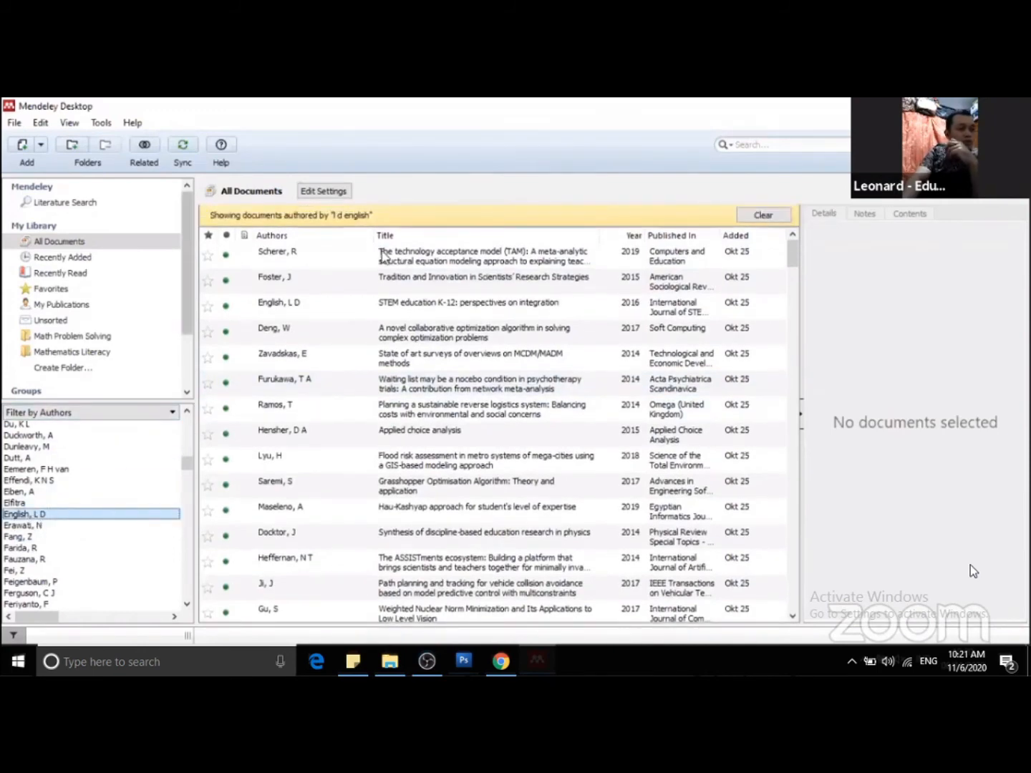
Select all documents in the author-filtered All Documents list and delete them.
click(439, 353)
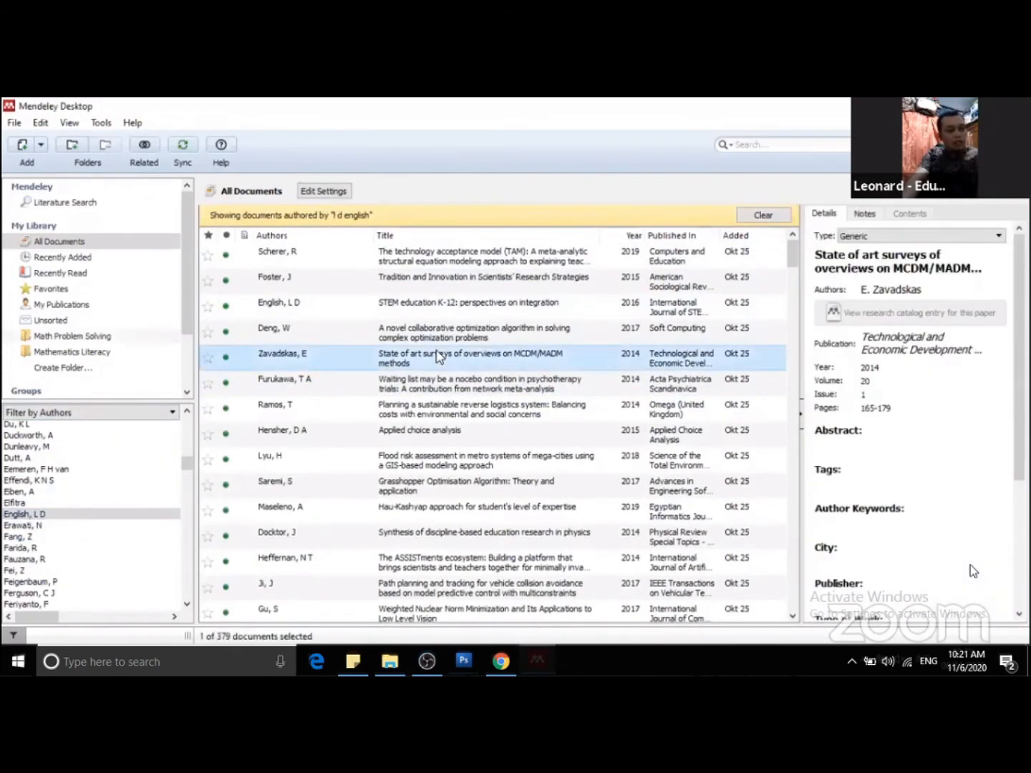
key(ctrl+a)
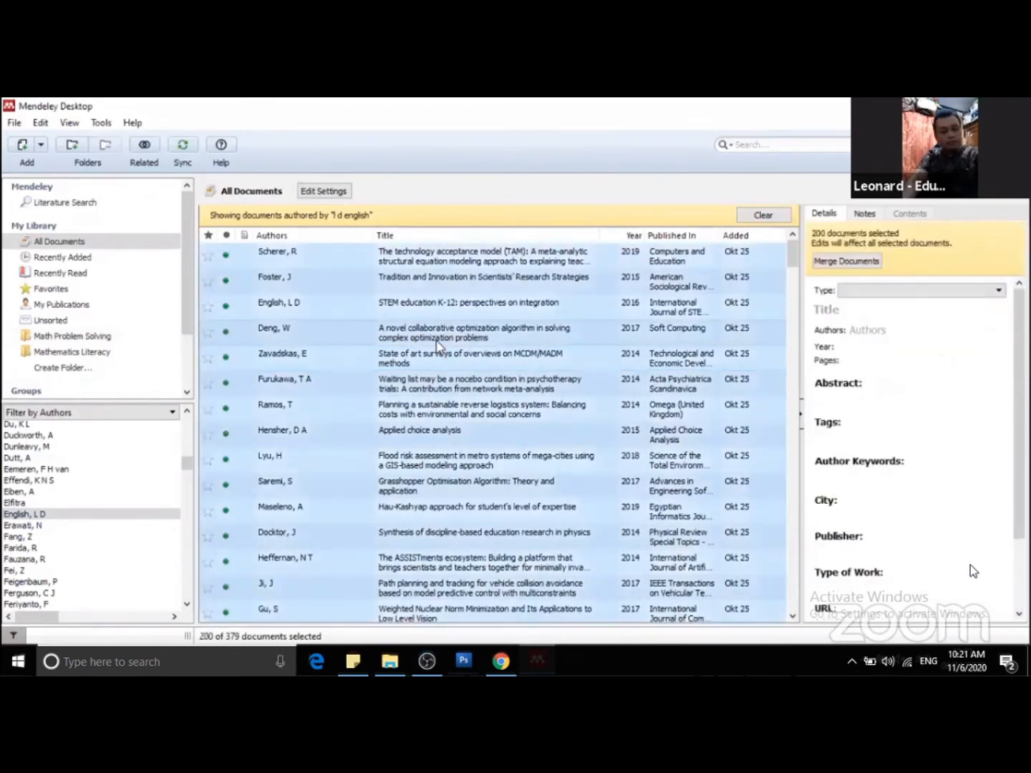
key(Delete)
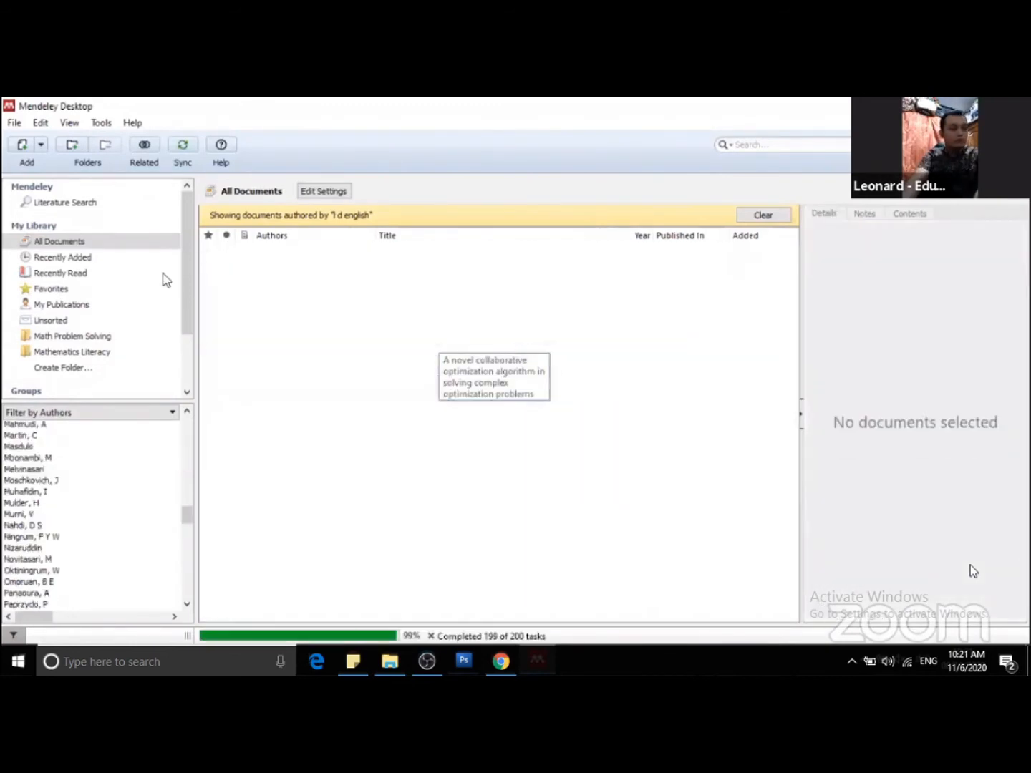
Check the Math Problem Solving folder and the Recently Added and Recently Read collections, and clear the author filter.
click(66, 336)
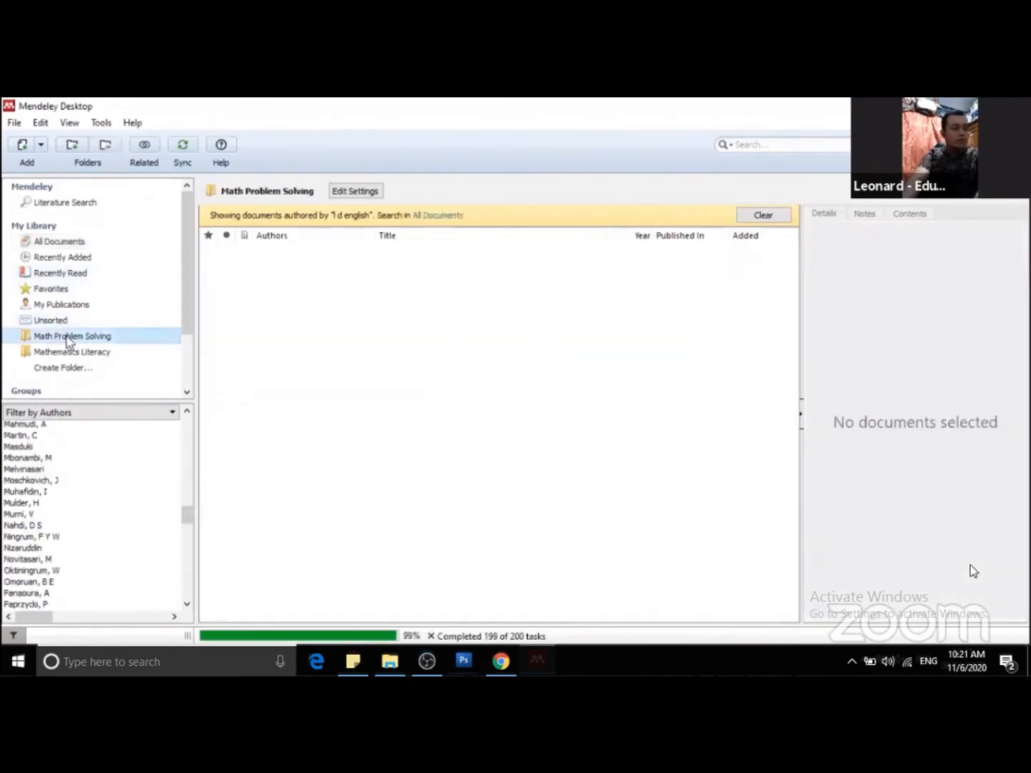
click(76, 257)
click(77, 274)
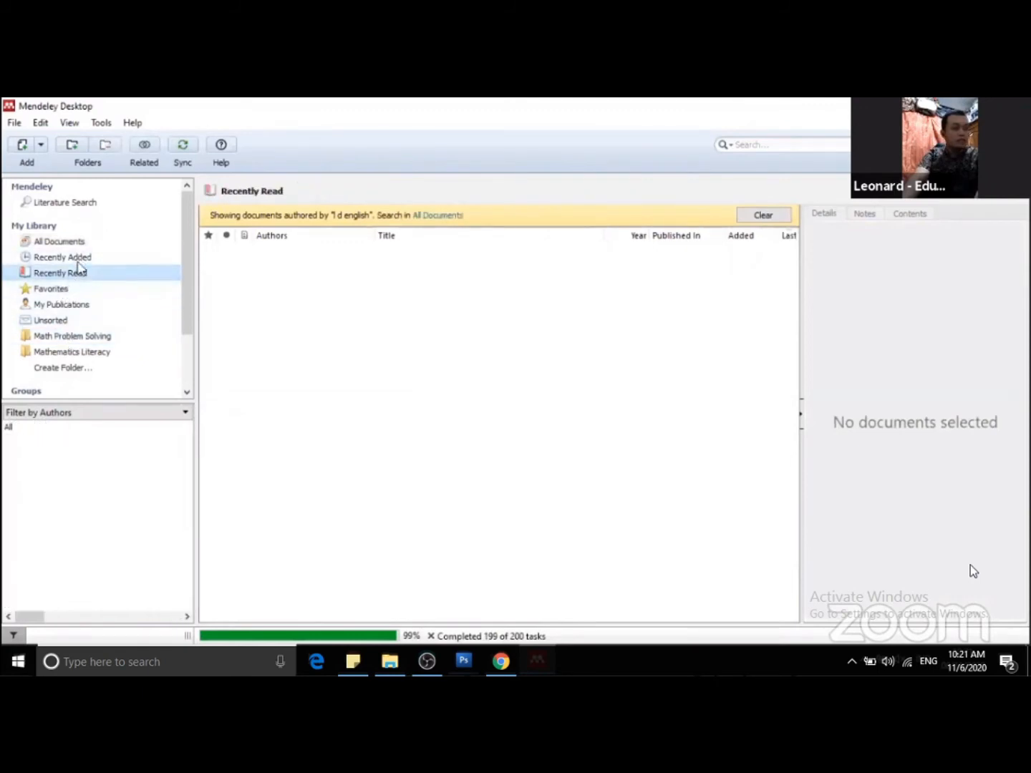
click(82, 260)
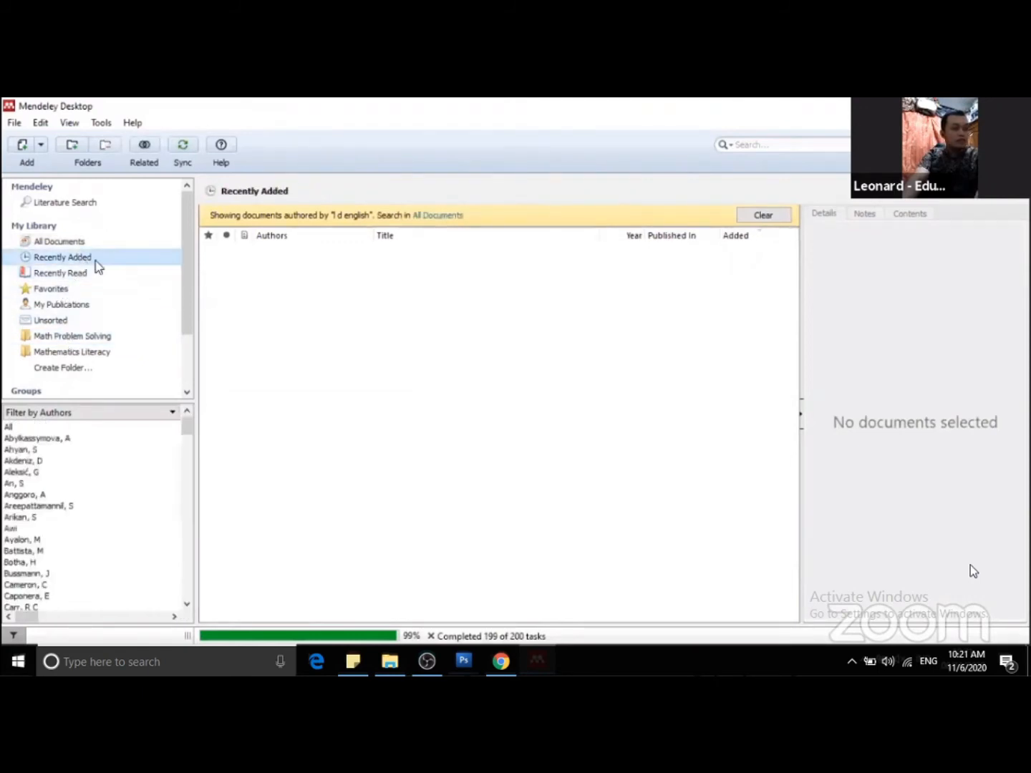
click(21, 473)
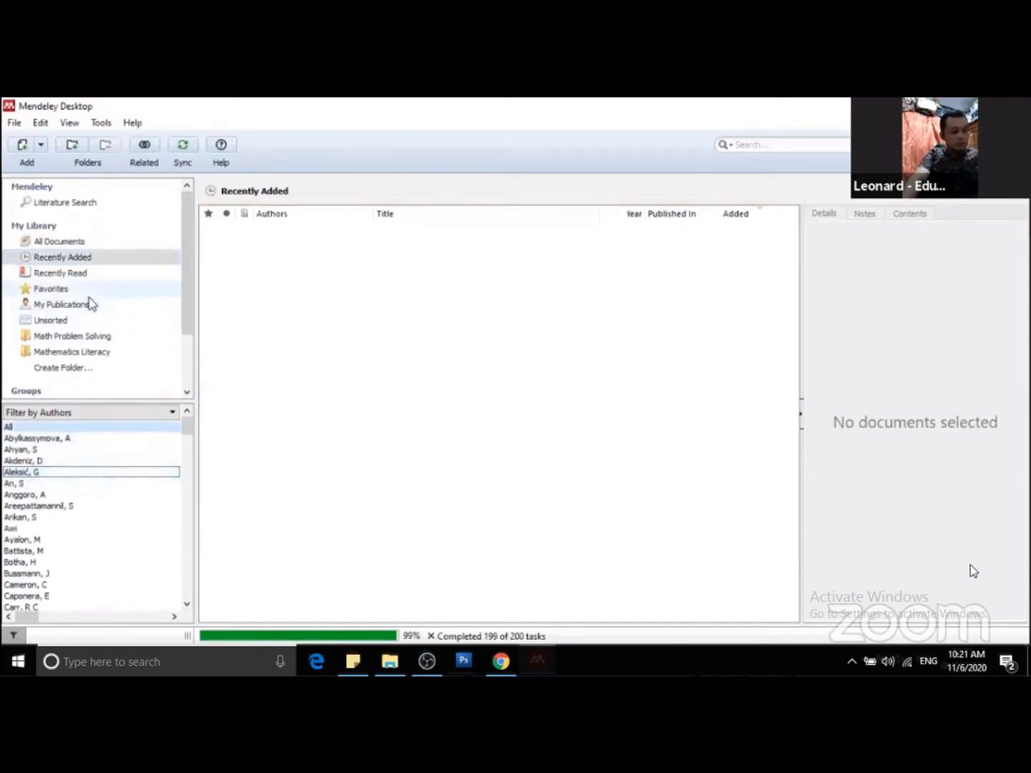
click(73, 277)
Switch to All Documents and delete every remaining document in the library.
click(71, 243)
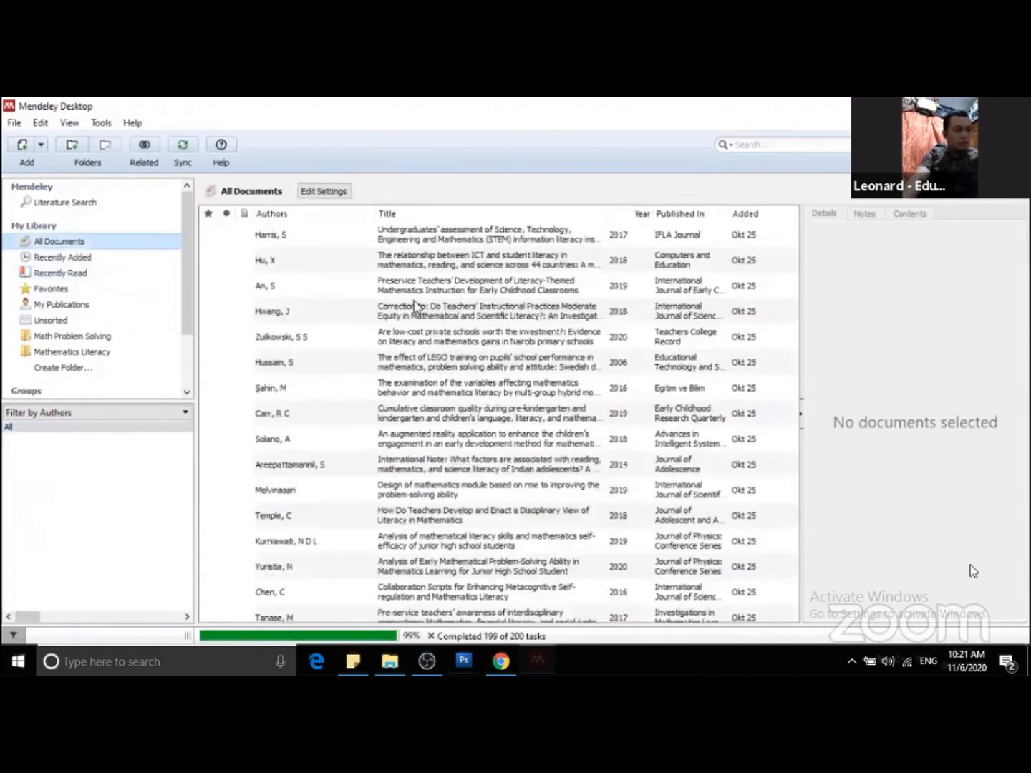
click(438, 312)
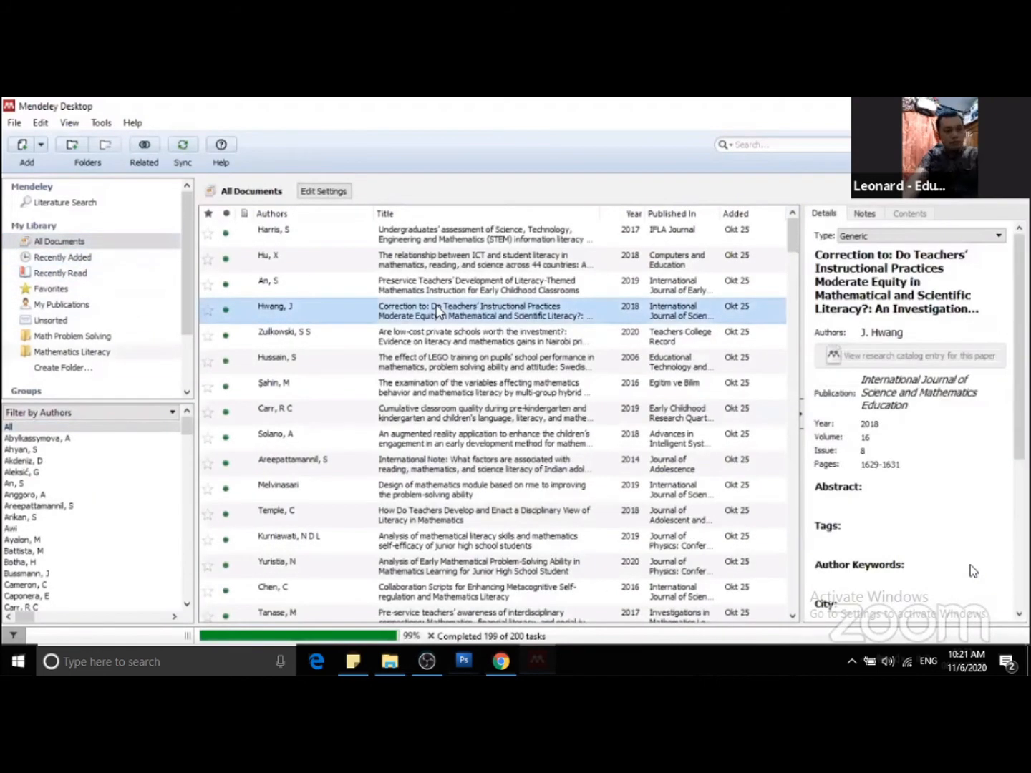
key(ctrl+a)
key(Delete)
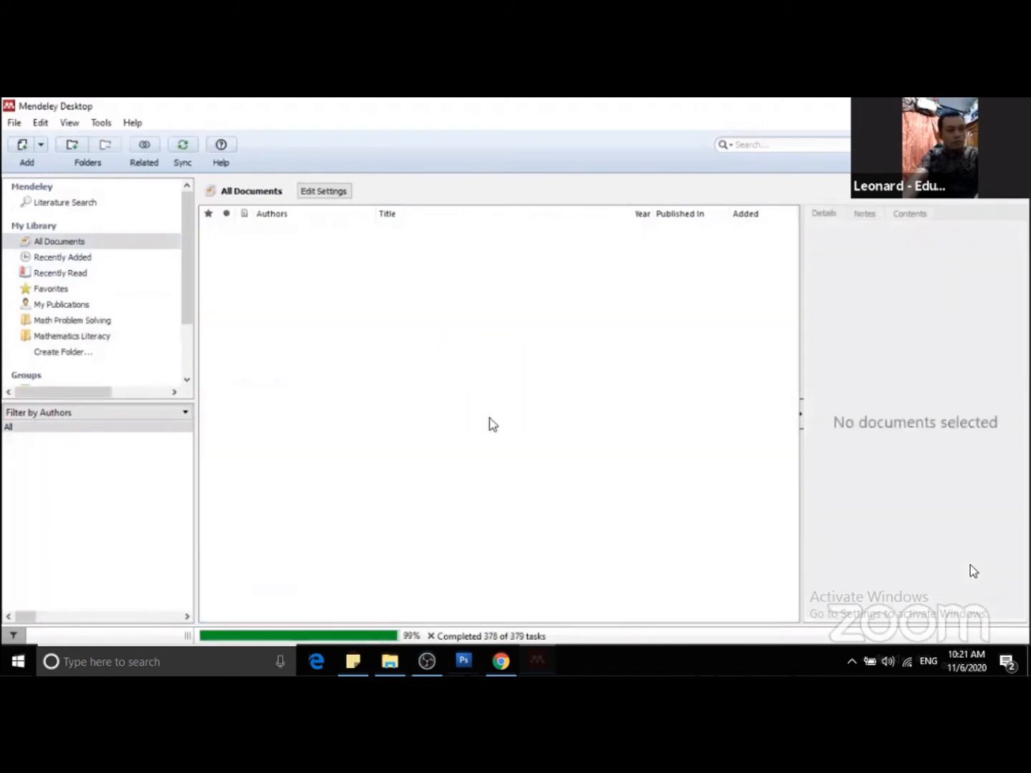
Check the remaining library collections plus the Math Problem Solving and Mathematics Literacy folders, and cancel the running background task.
click(68, 258)
click(66, 274)
click(70, 287)
click(71, 305)
click(72, 319)
click(71, 339)
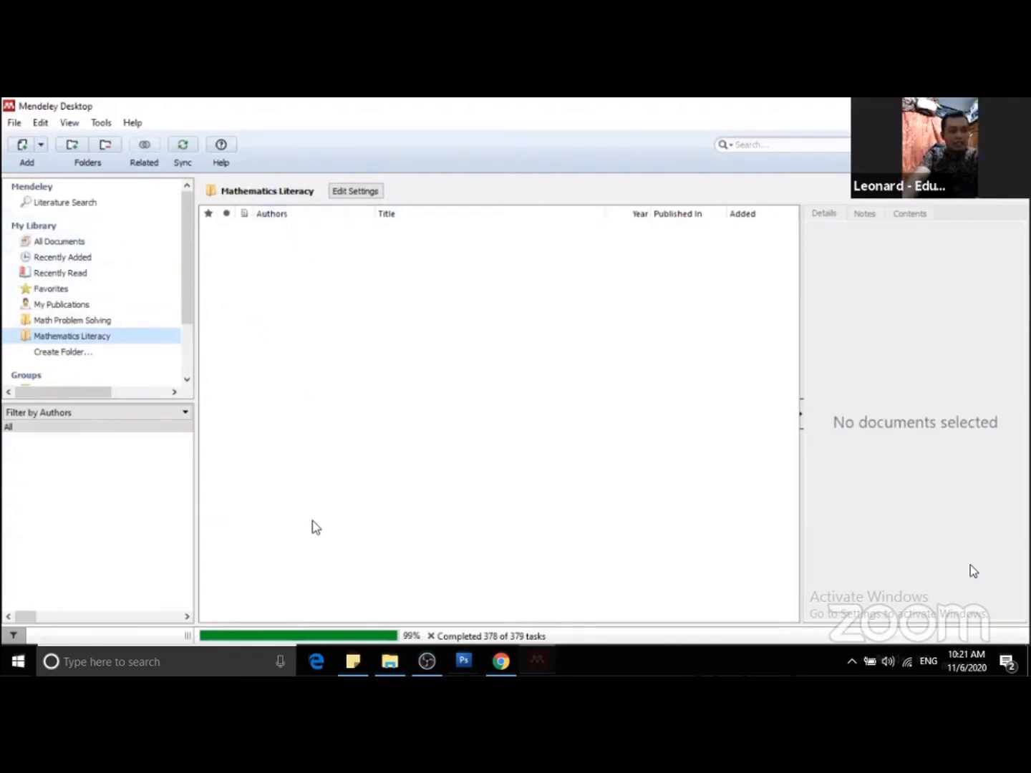
click(430, 636)
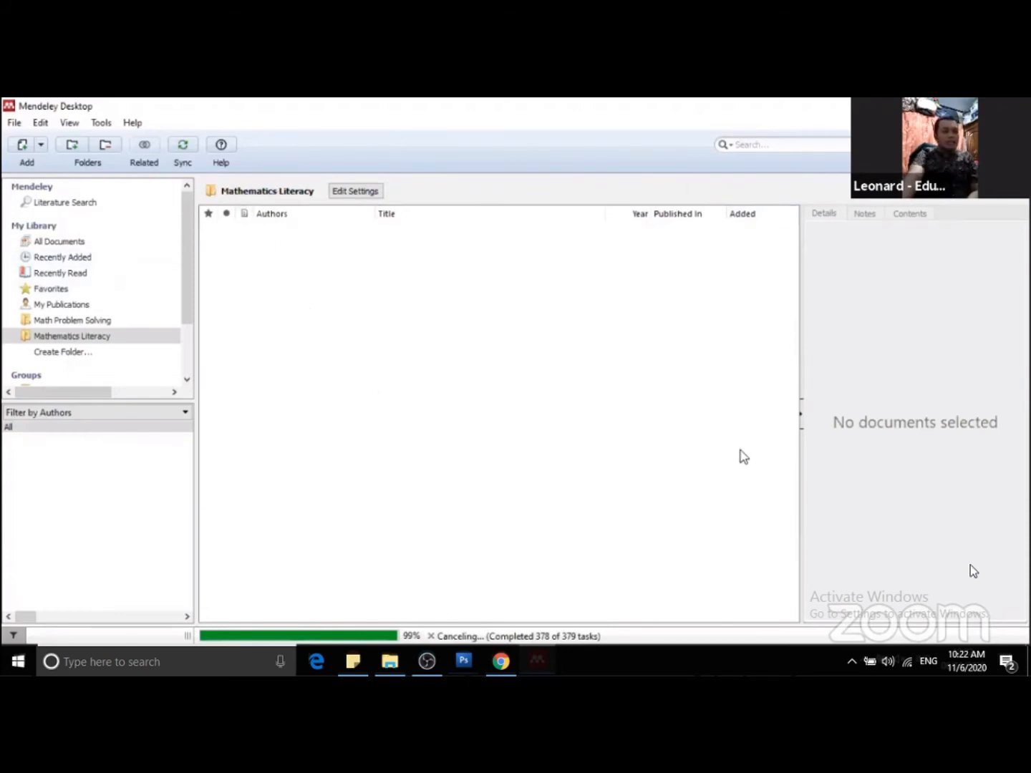
click(10, 125)
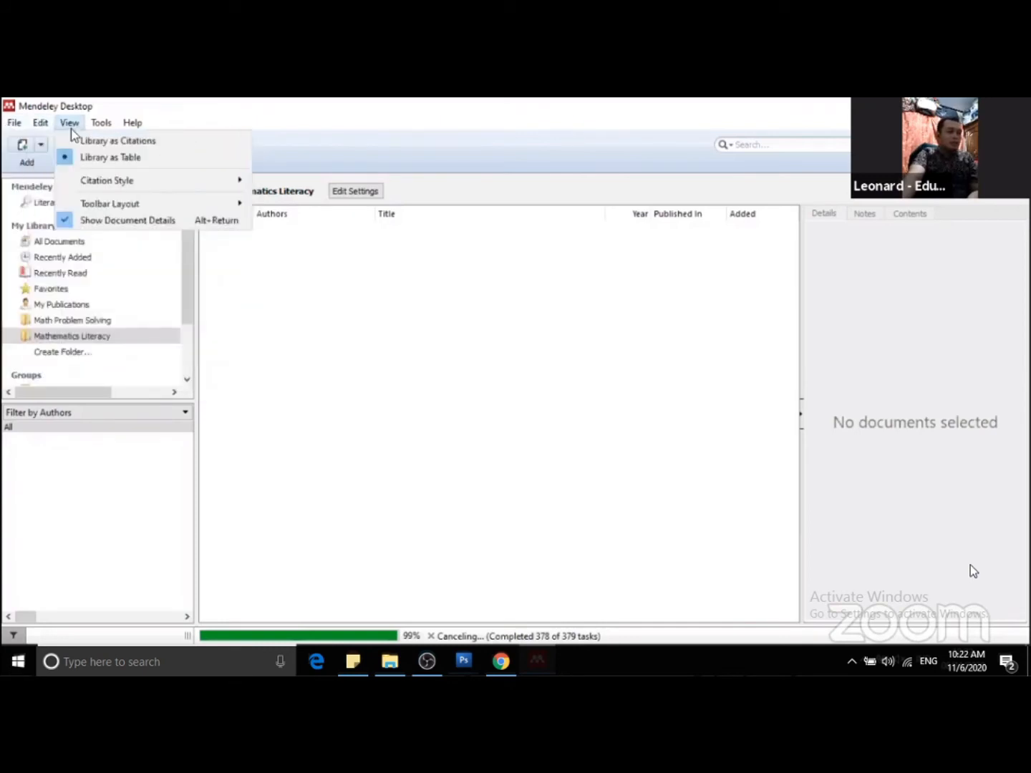
mouse_move(102, 124)
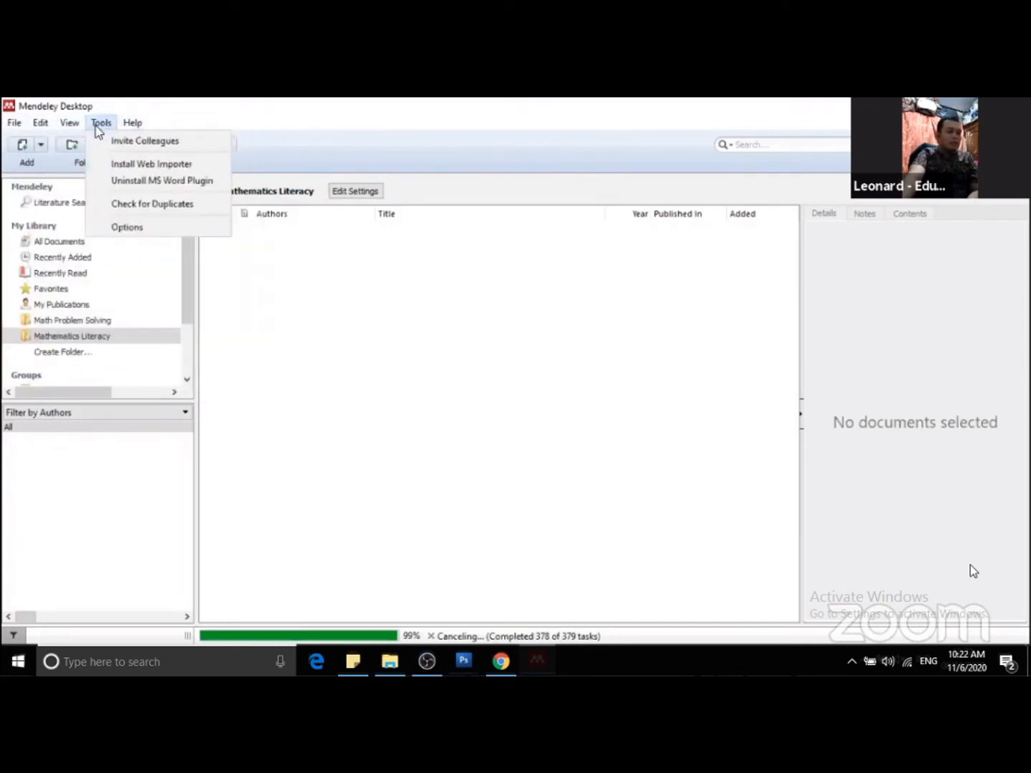
mouse_move(16, 126)
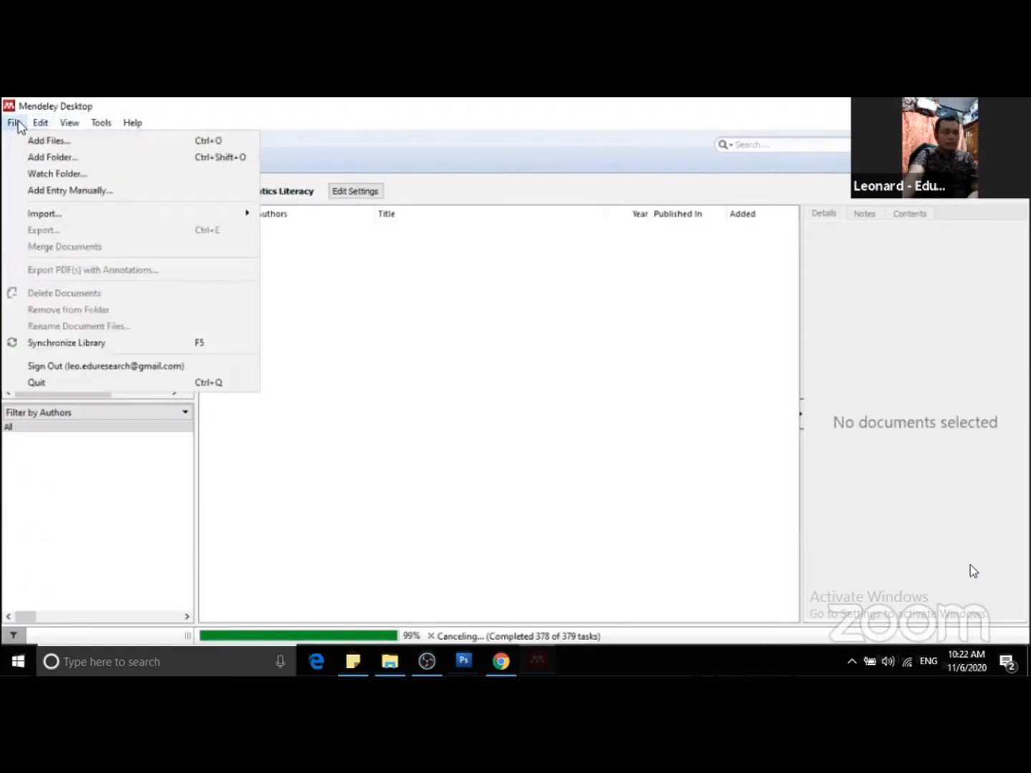
click(98, 127)
click(43, 127)
click(393, 101)
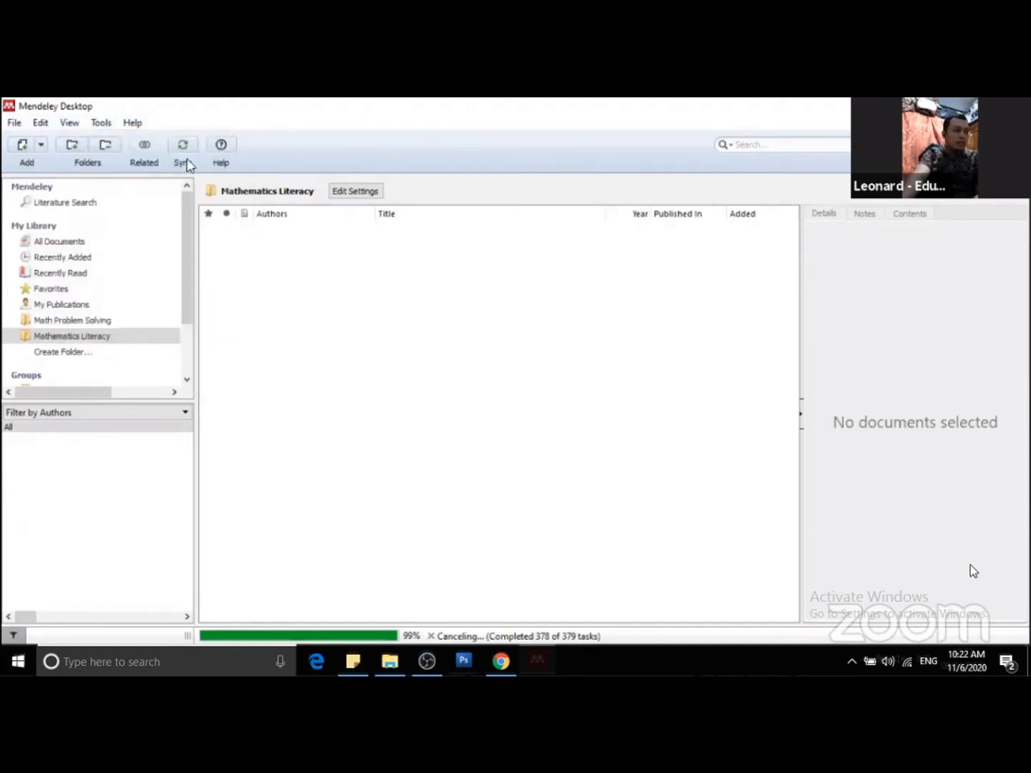
Review the commands for adding files and folders, importing a library, and managing the Web Importer and MS Word plugin.
click(13, 126)
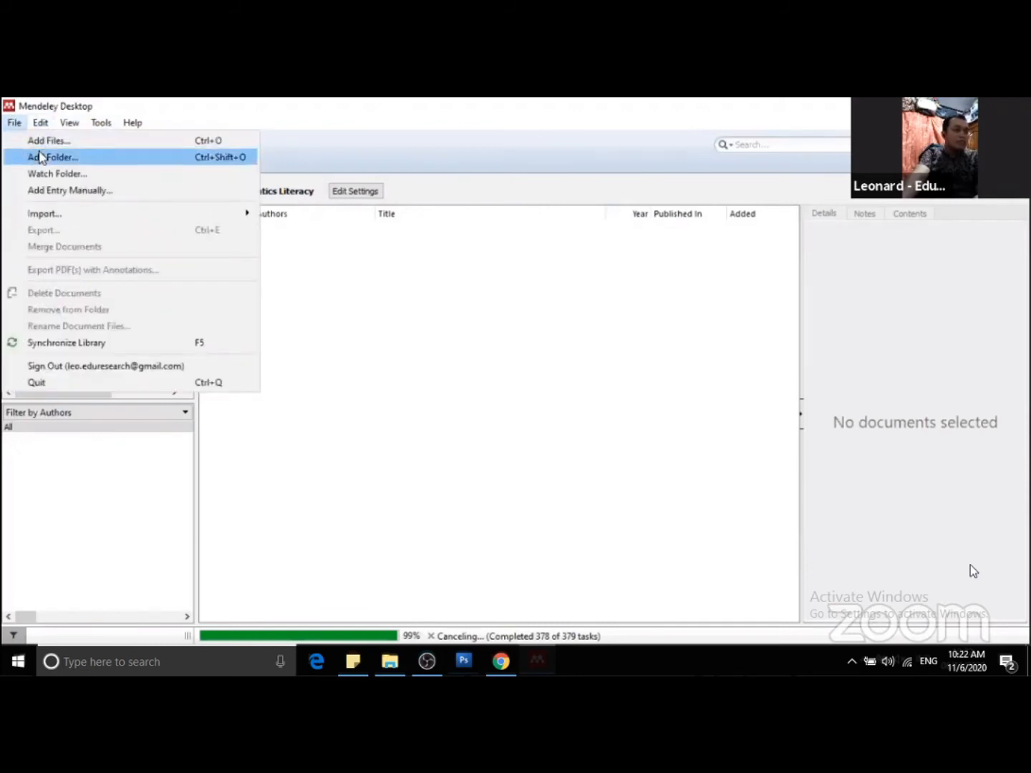
mouse_move(68, 217)
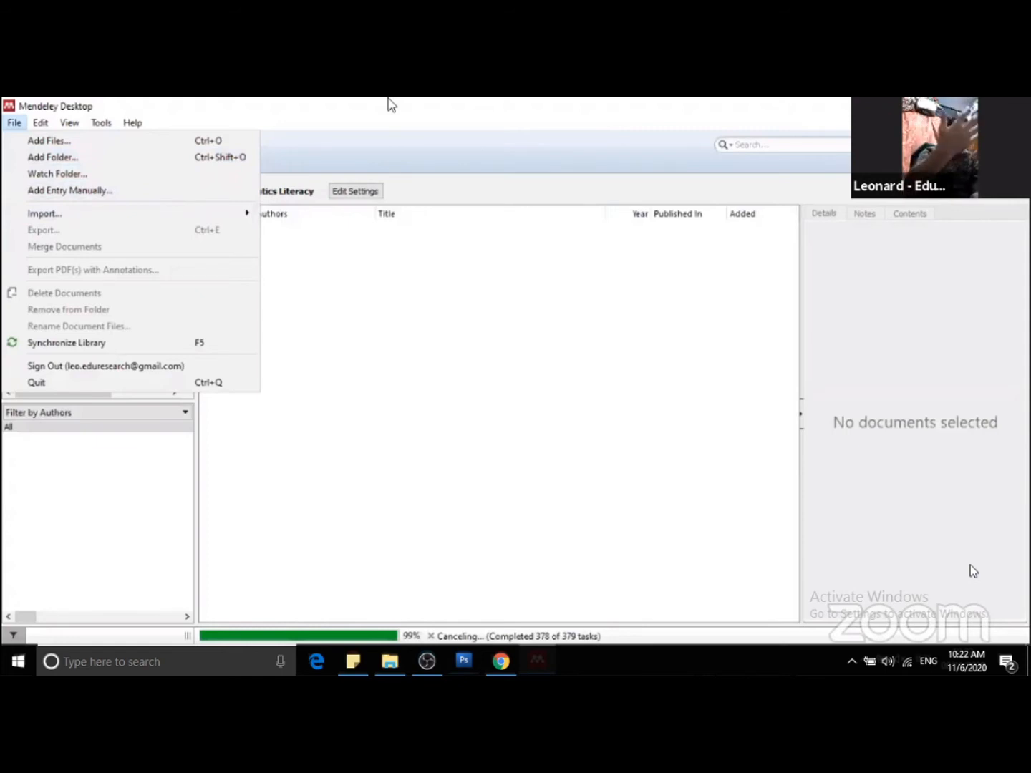
mouse_move(228, 214)
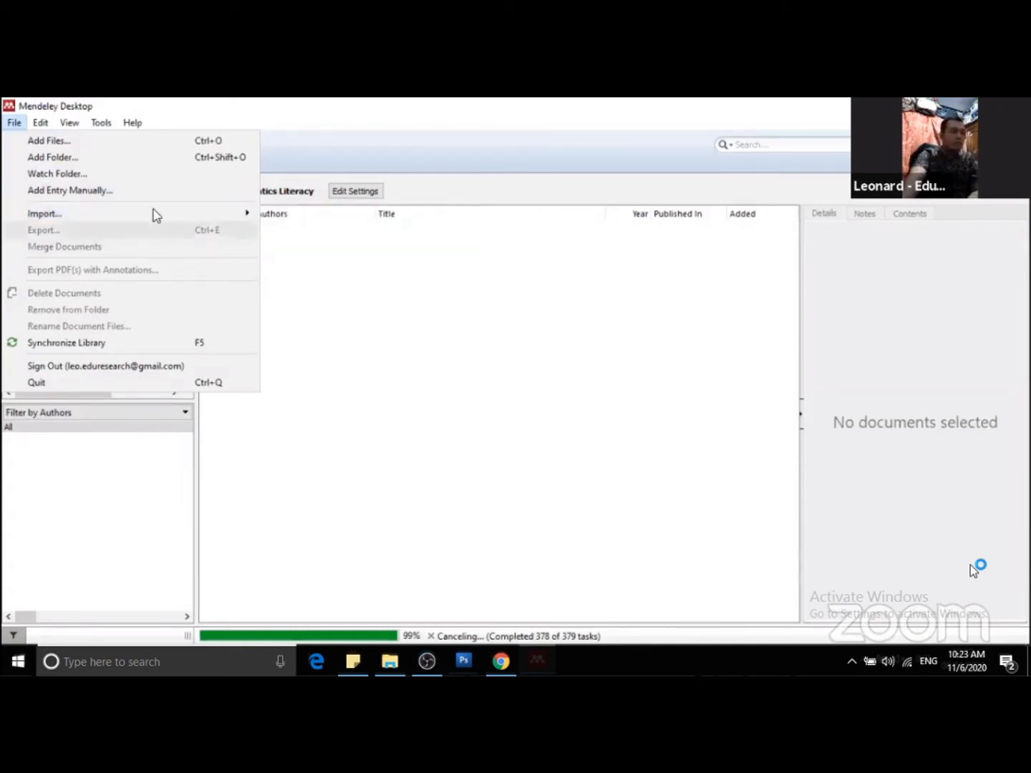
click(221, 104)
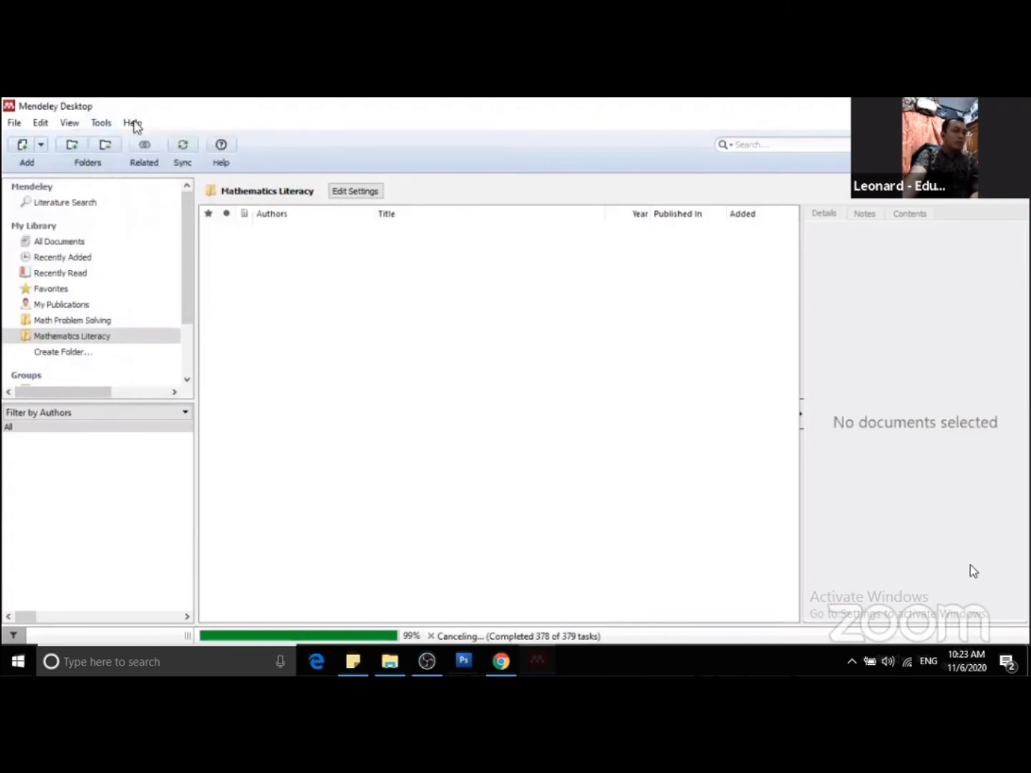
click(103, 124)
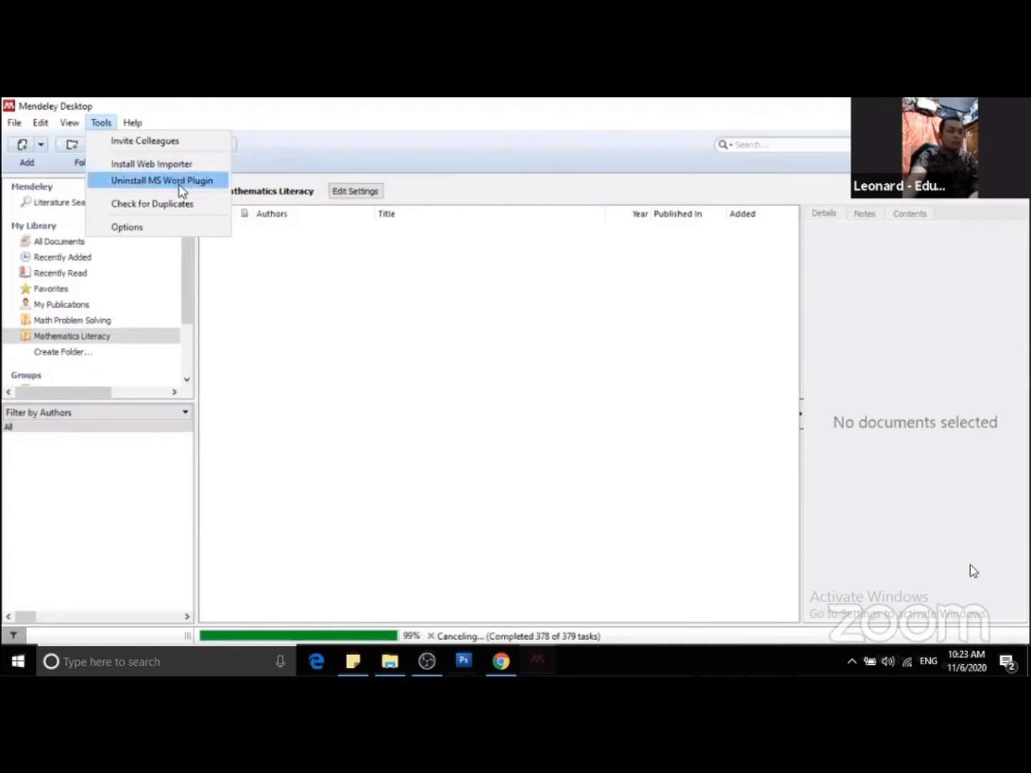
click(261, 114)
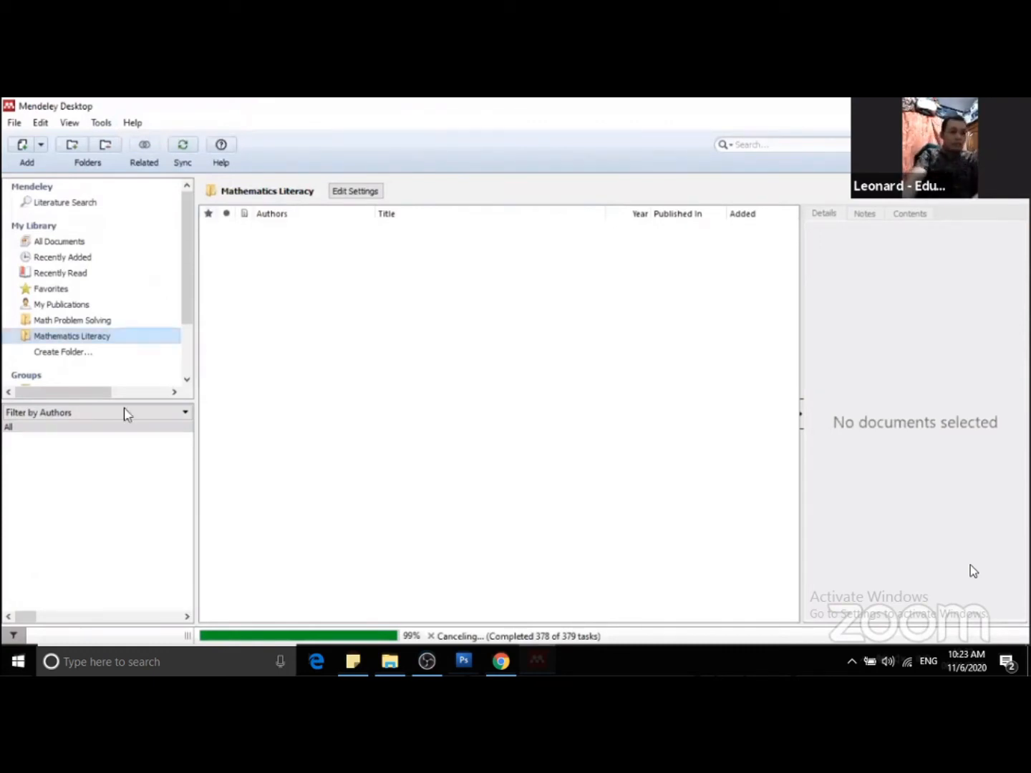
click(472, 655)
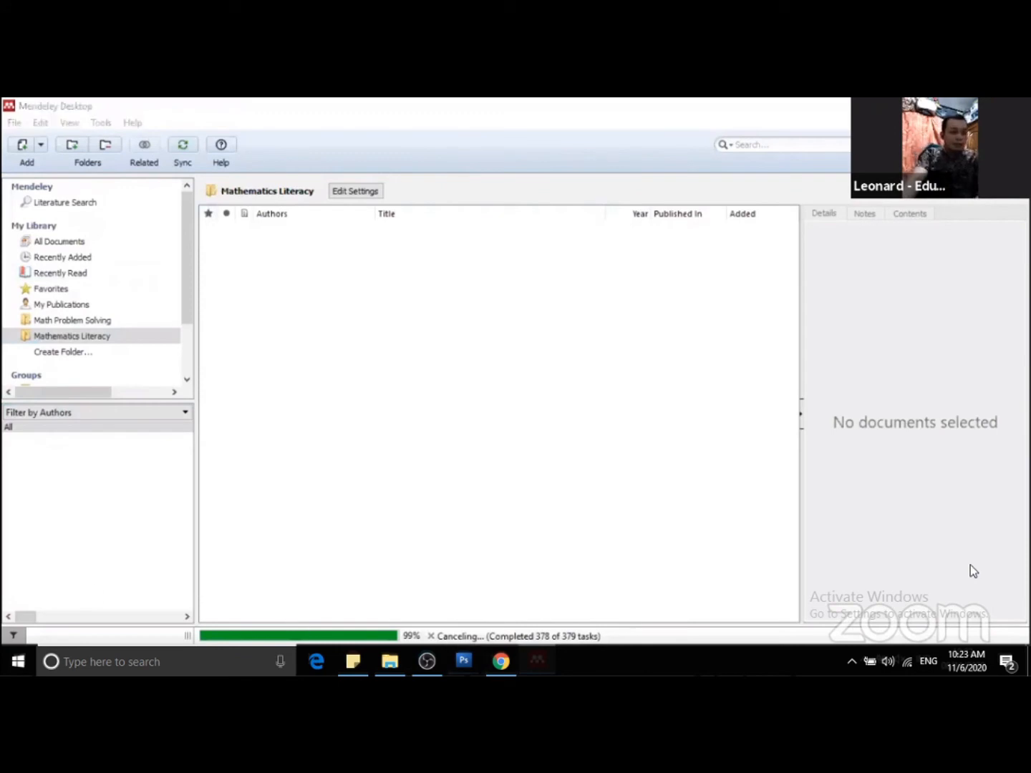